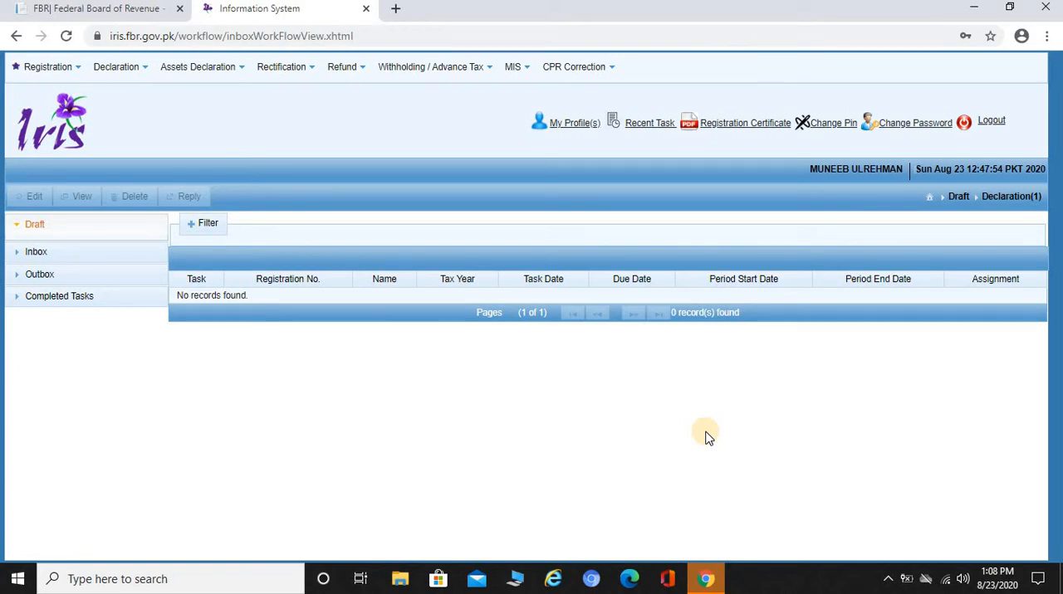
# Start an original return for a non-resident Pakistan-origin person having no Pakistan-source income, selecting the 2020 tax period from 01-JUL-2019 to 30-JUN-2020.
pyautogui.click(138, 69)
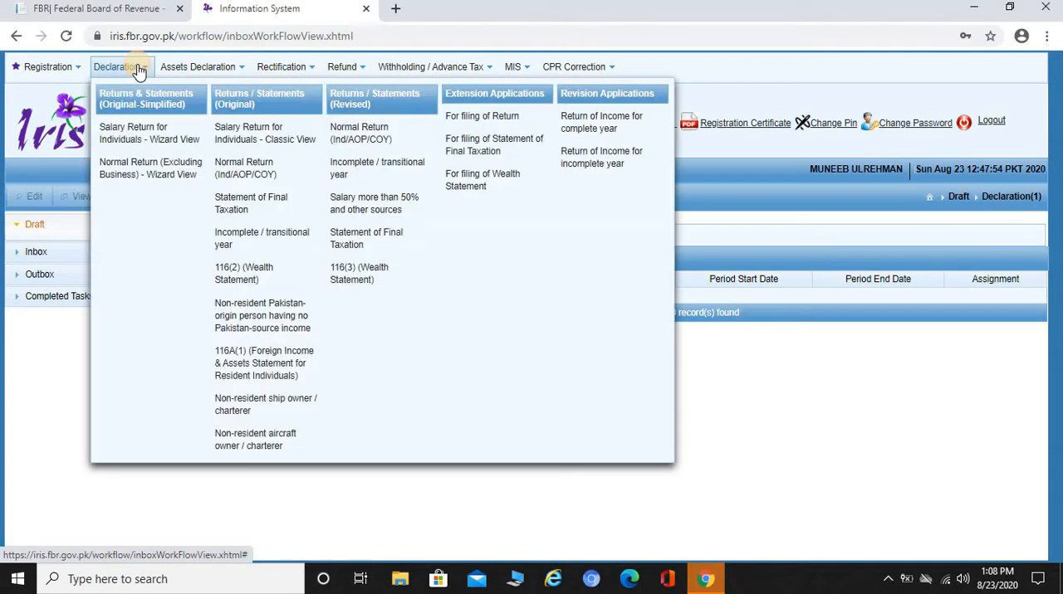
pyautogui.click(290, 328)
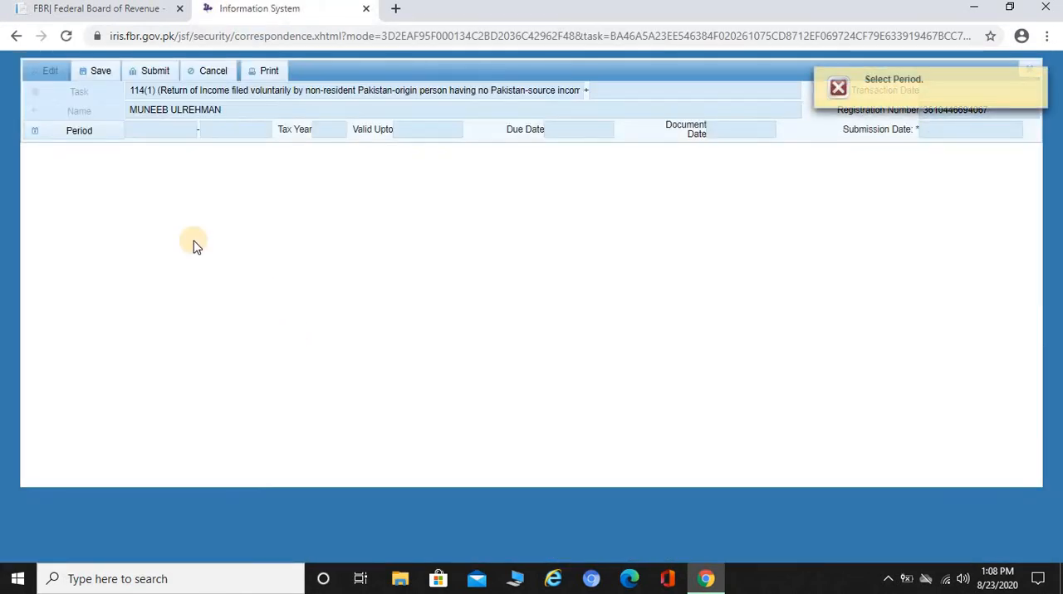
pyautogui.click(64, 134)
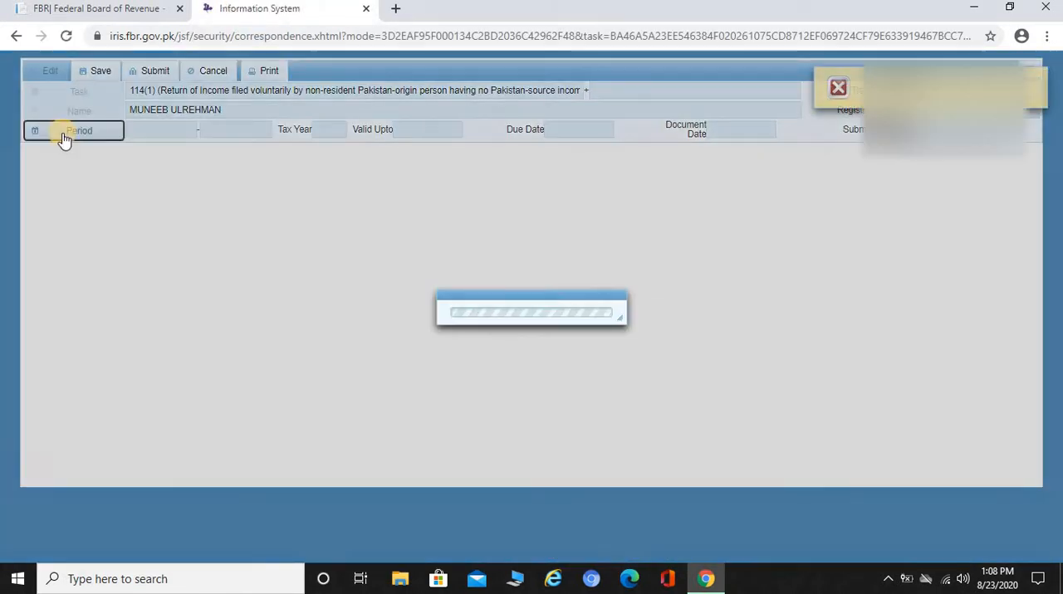
pyautogui.write('2020')
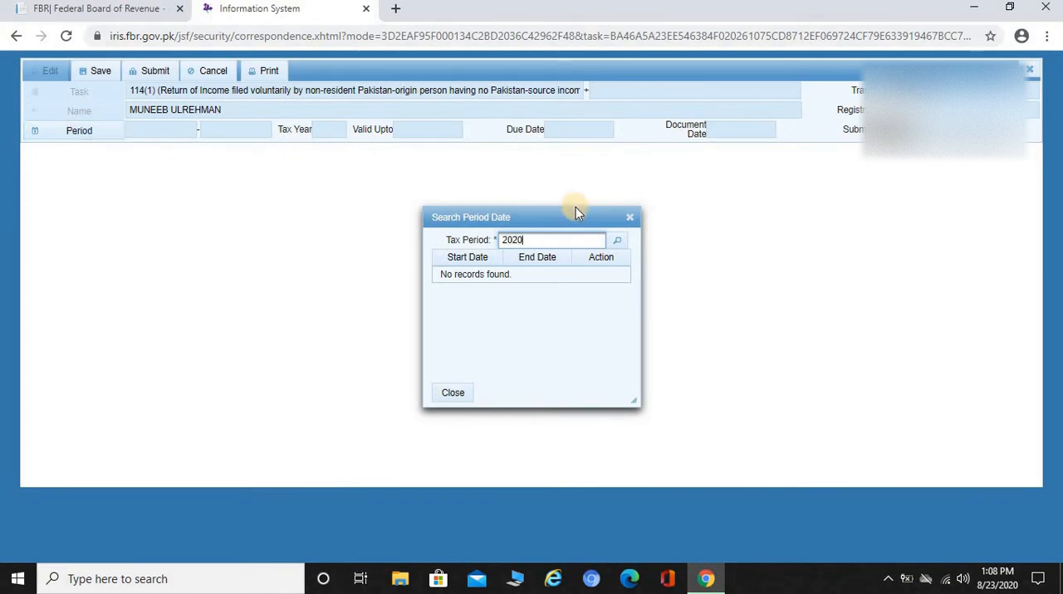
pyautogui.click(619, 244)
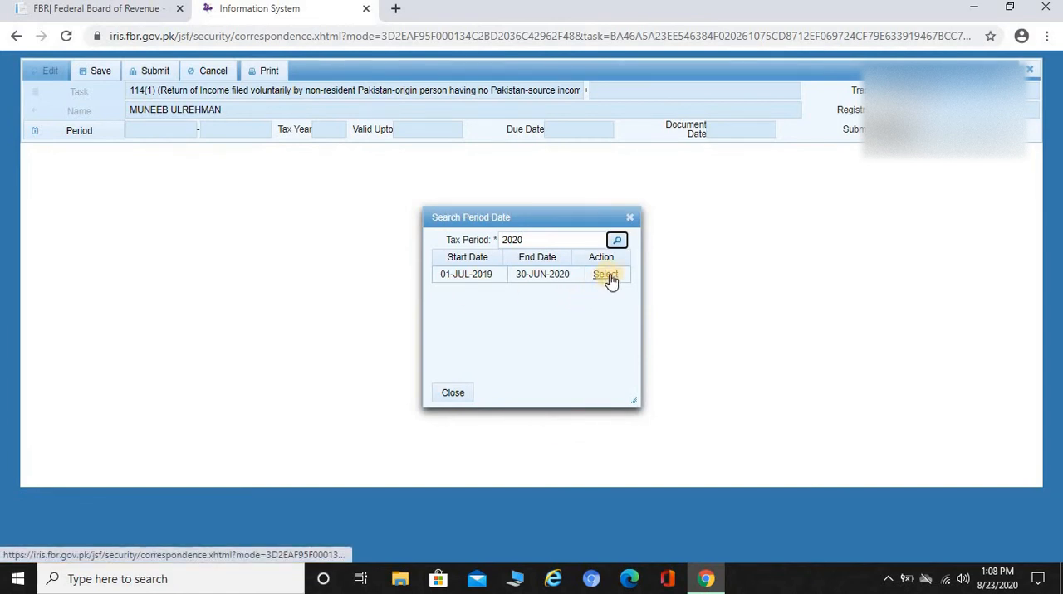
pyautogui.click(607, 278)
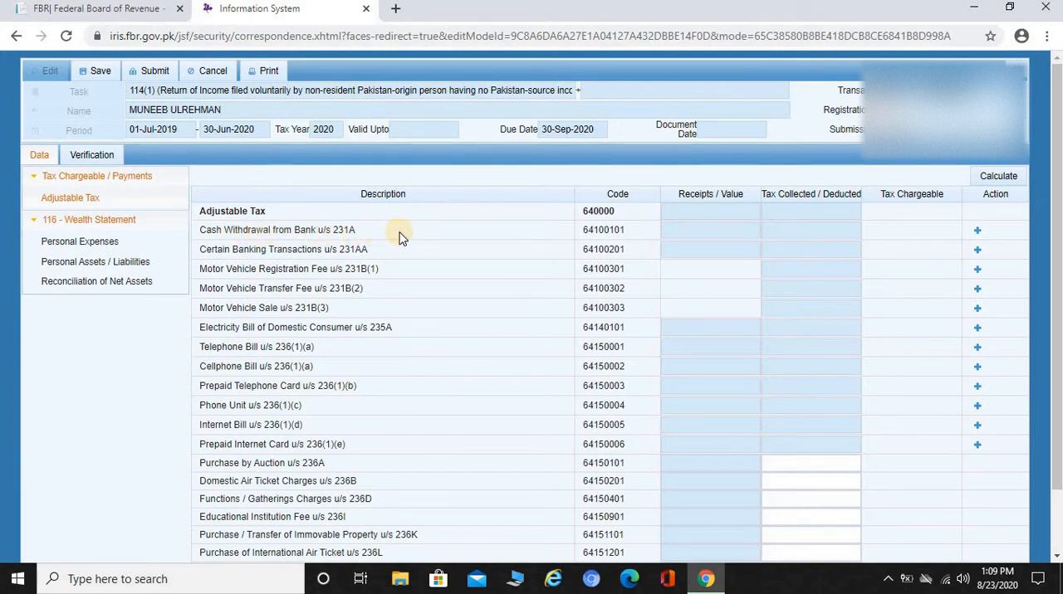
# View the vehicle entry form for Motor Vehicle Sale u/s 231B(3) in Adjustable Tax and dismiss it without adding an entry.
pyautogui.click(833, 231)
pyautogui.click(800, 310)
pyautogui.click(977, 309)
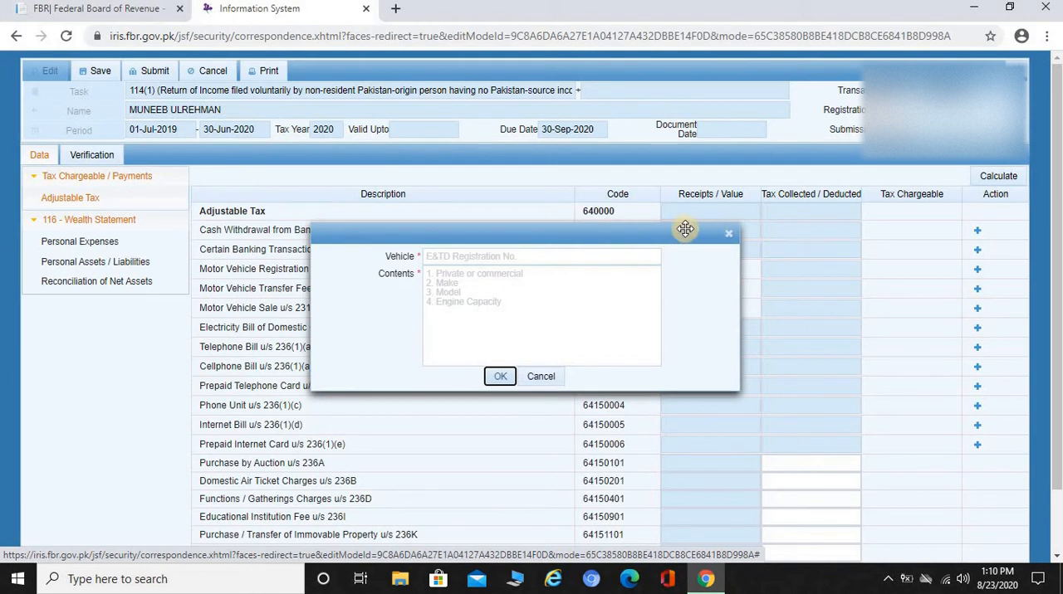
pyautogui.click(729, 232)
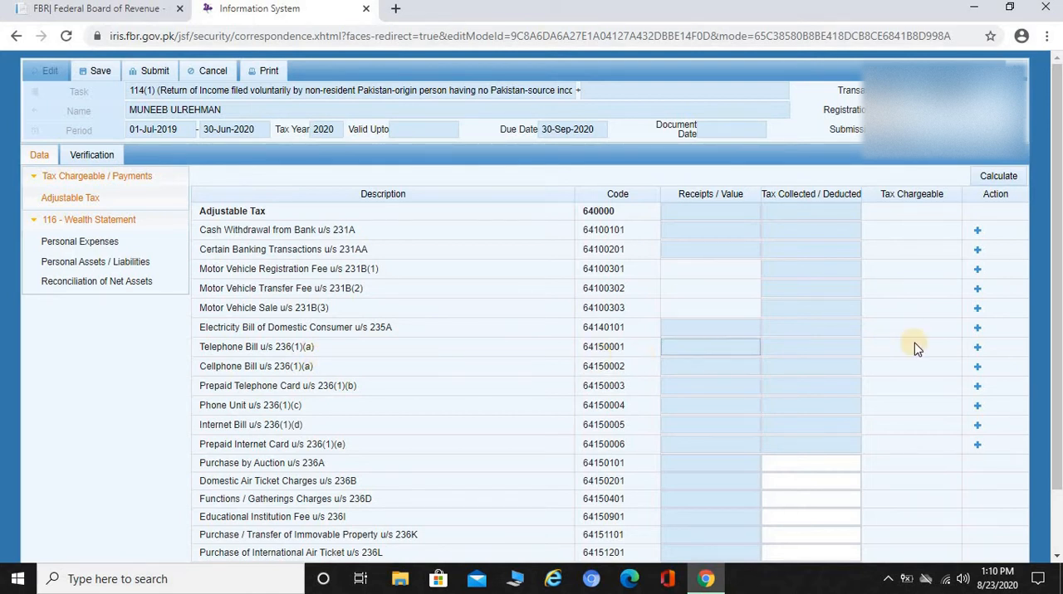
# Add a Telephone Bill u/s 236(1)(a) entry with a sample utility reference and the contents "telephone", and delete that entry.
pyautogui.click(784, 346)
pyautogui.click(691, 342)
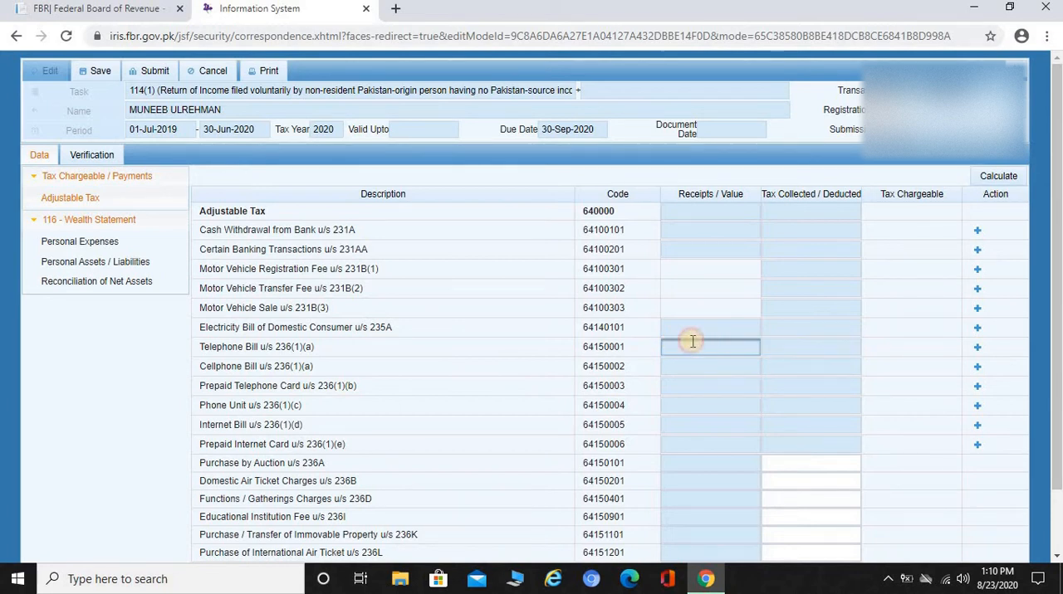
pyautogui.click(848, 347)
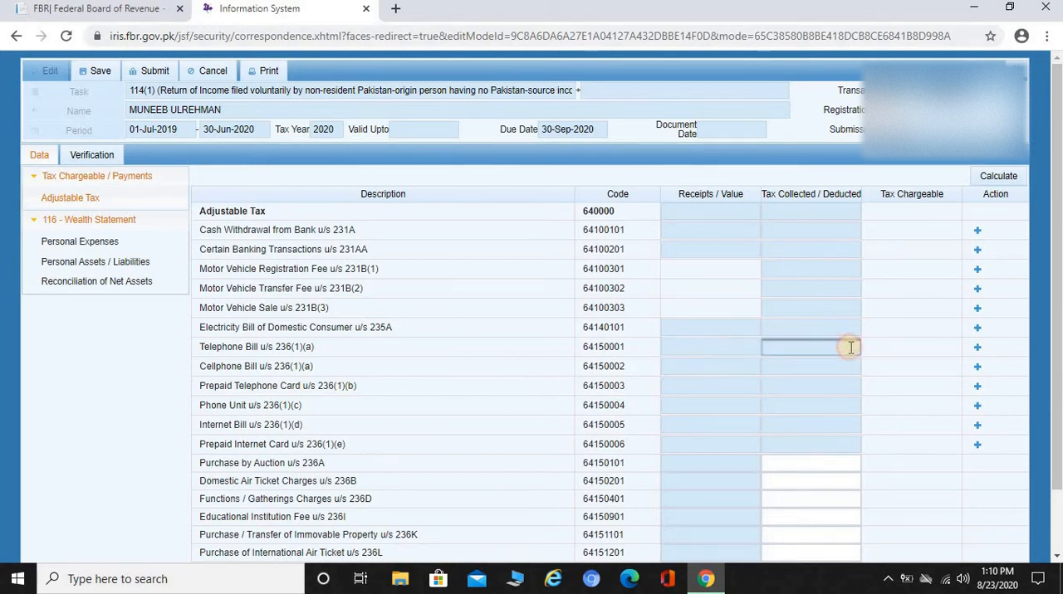
pyautogui.click(977, 348)
pyautogui.click(537, 255)
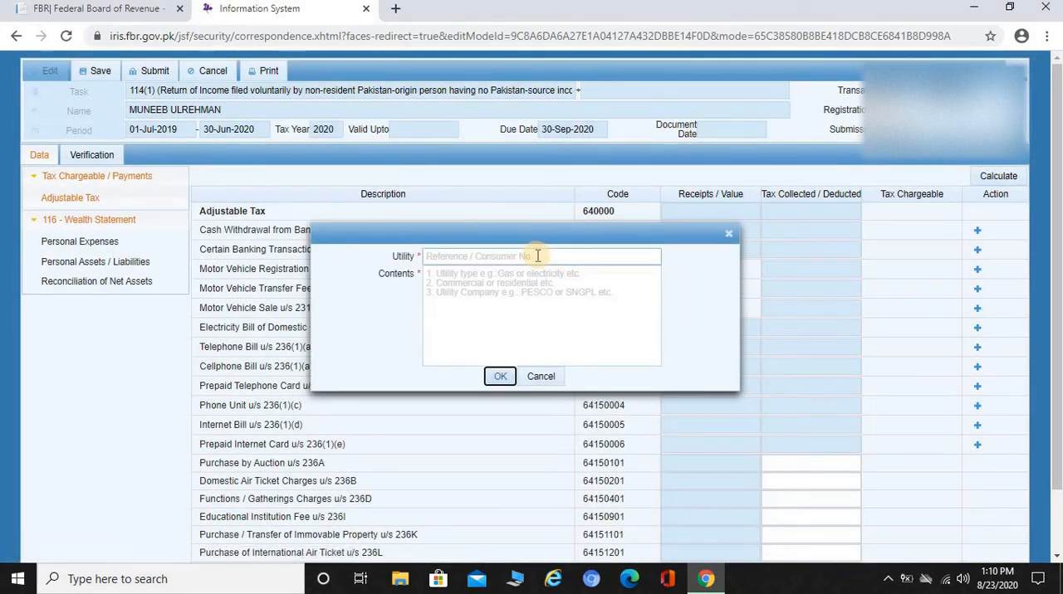
pyautogui.write('sdnasdnm,as')
pyautogui.click(437, 292)
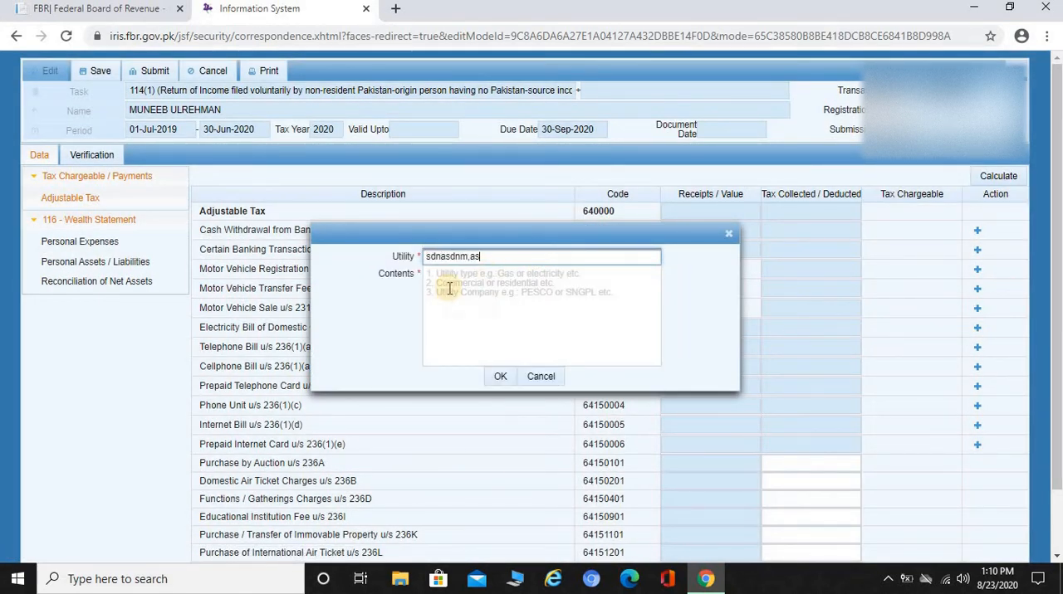
pyautogui.write('sa')
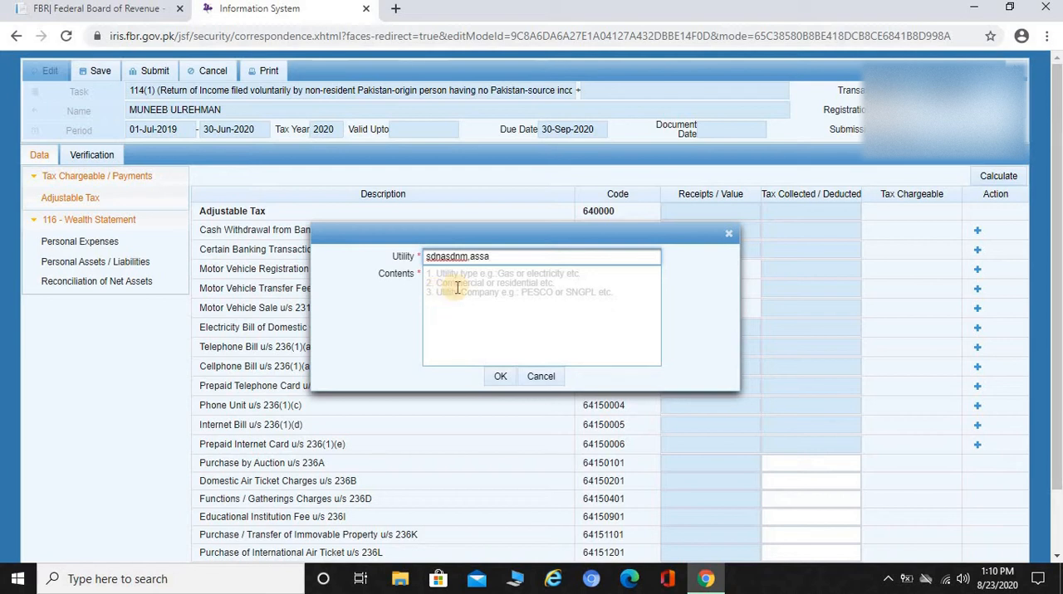
pyautogui.click(456, 287)
pyautogui.write('tele')
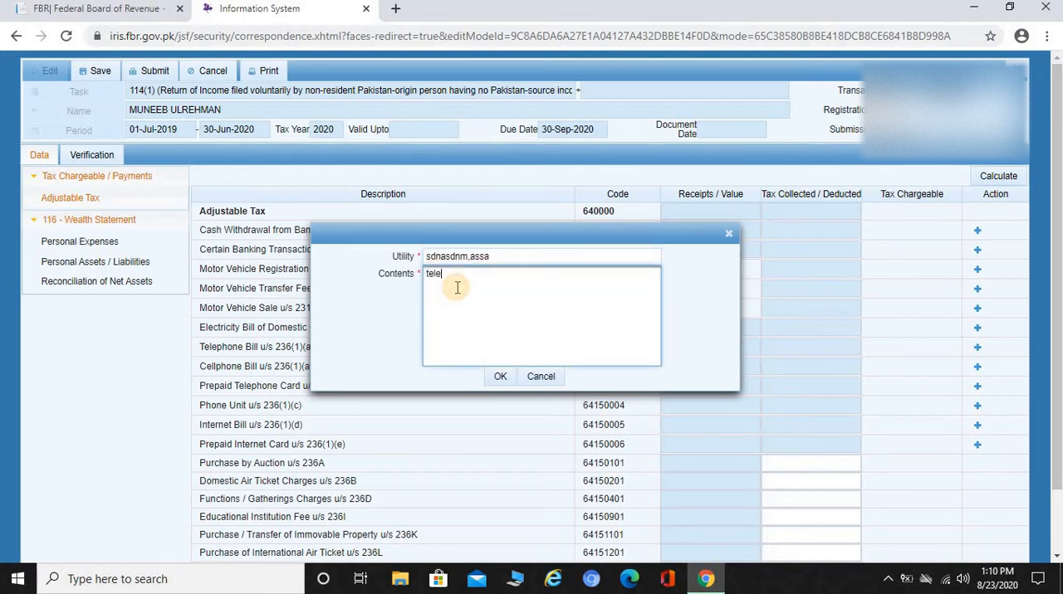
pyautogui.write('phone')
pyautogui.press('Tab')
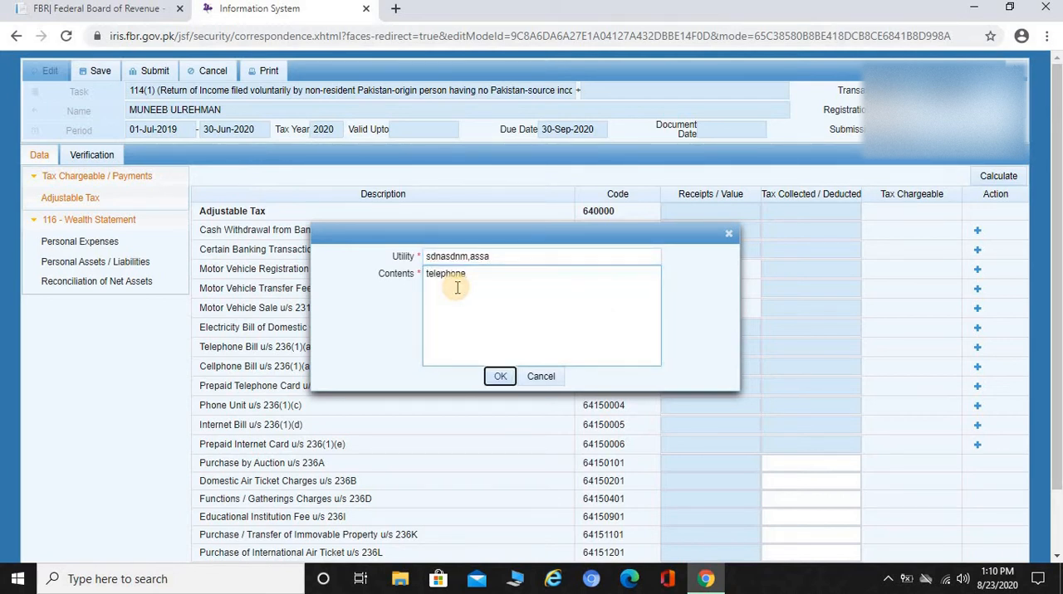
pyautogui.press('Return')
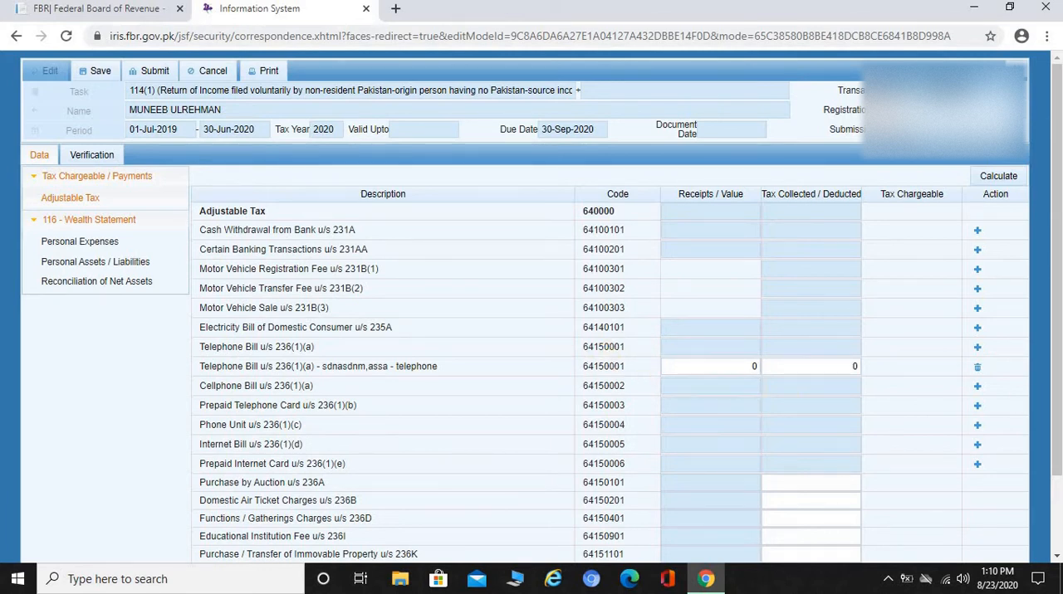
pyautogui.click(977, 372)
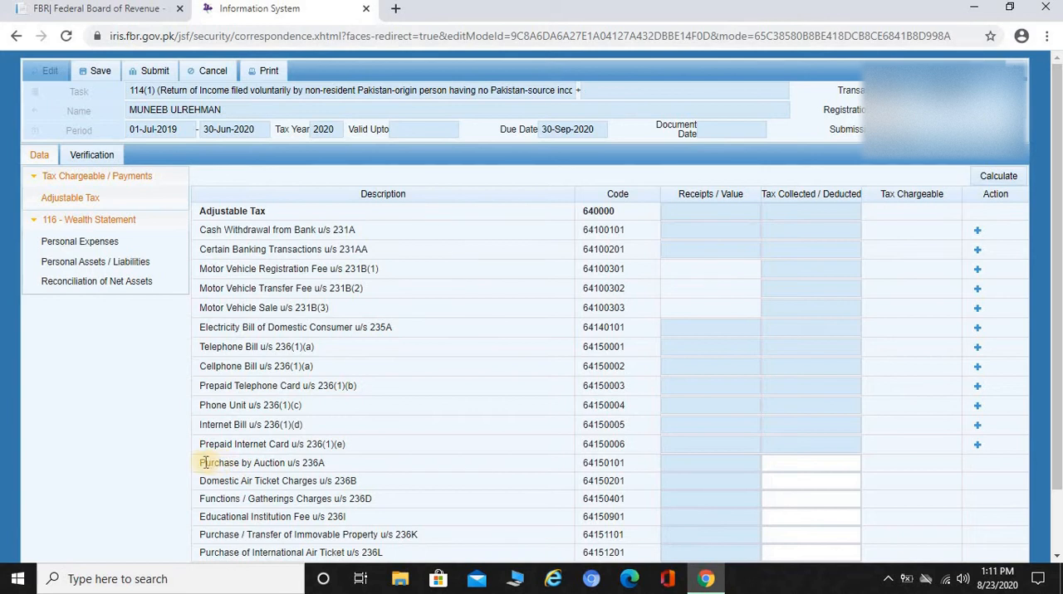
# Review the remaining Adjustable Tax rows from Purchase by Auction u/s 236A to Refundable Income Tax, including their tax collected fields.
pyautogui.moveTo(201, 462); pyautogui.dragTo(329, 470)
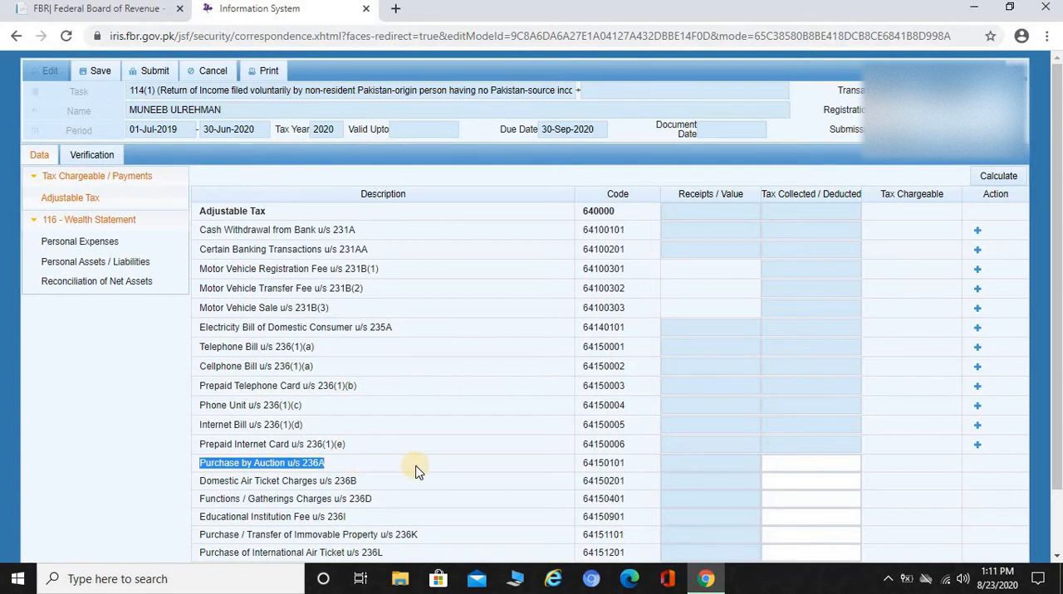
pyautogui.click(831, 465)
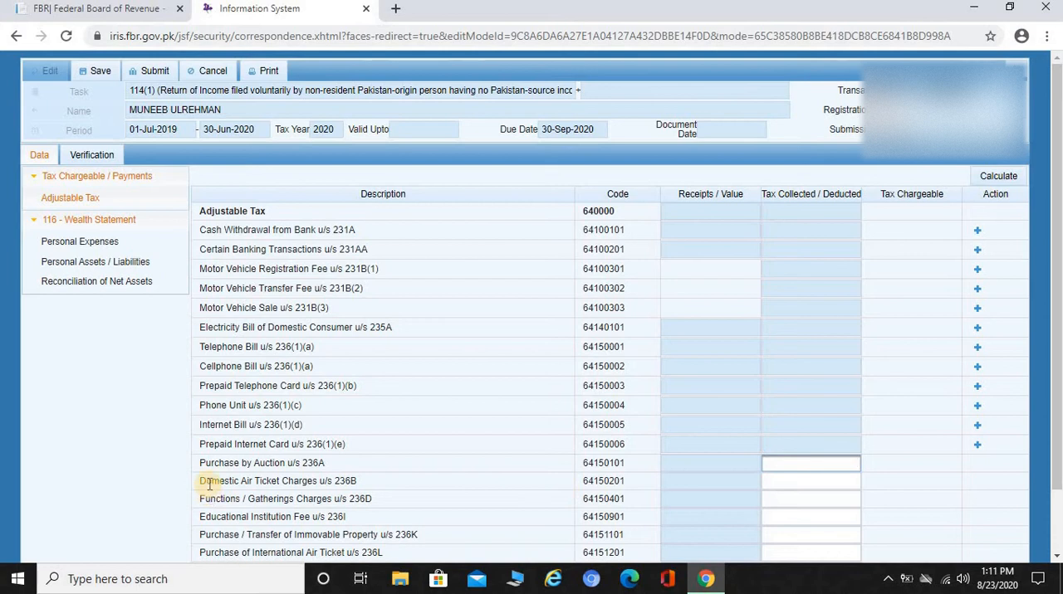
pyautogui.moveTo(206, 484); pyautogui.dragTo(396, 502)
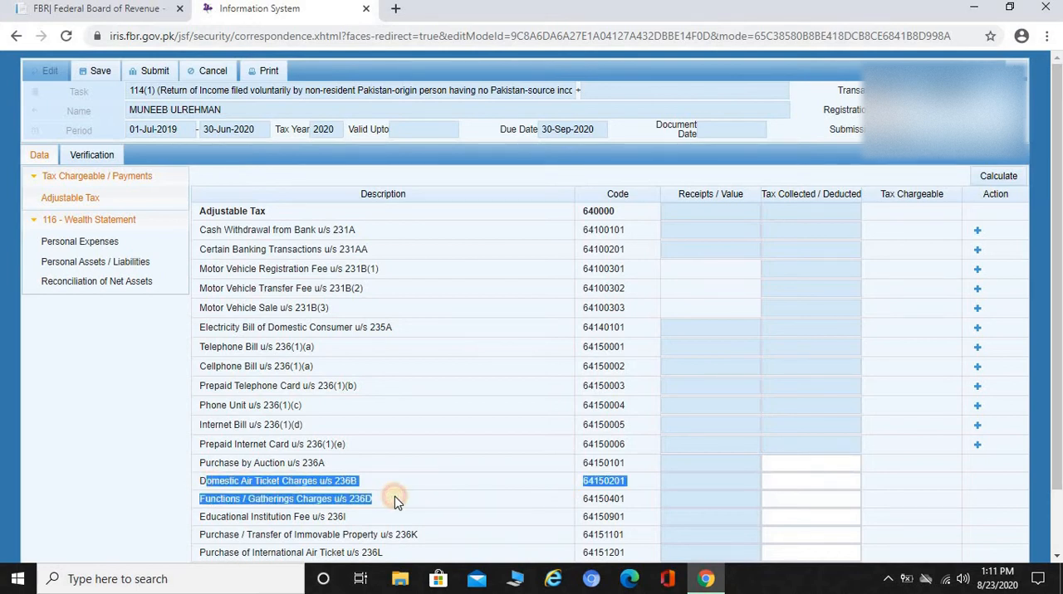
pyautogui.click(352, 483)
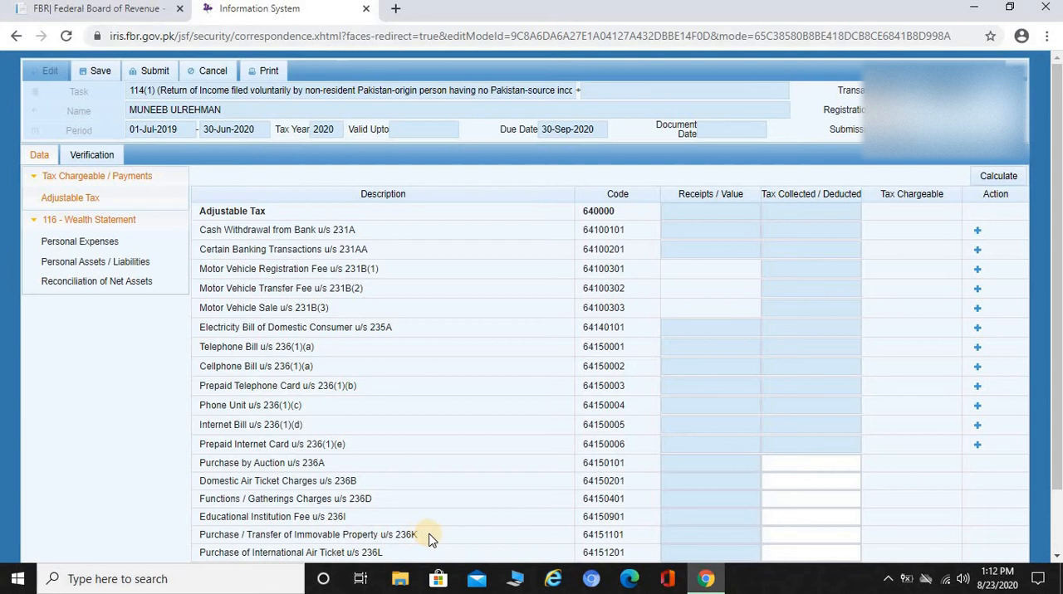
pyautogui.click(815, 536)
pyautogui.moveTo(1058, 348); pyautogui.dragTo(1058, 409)
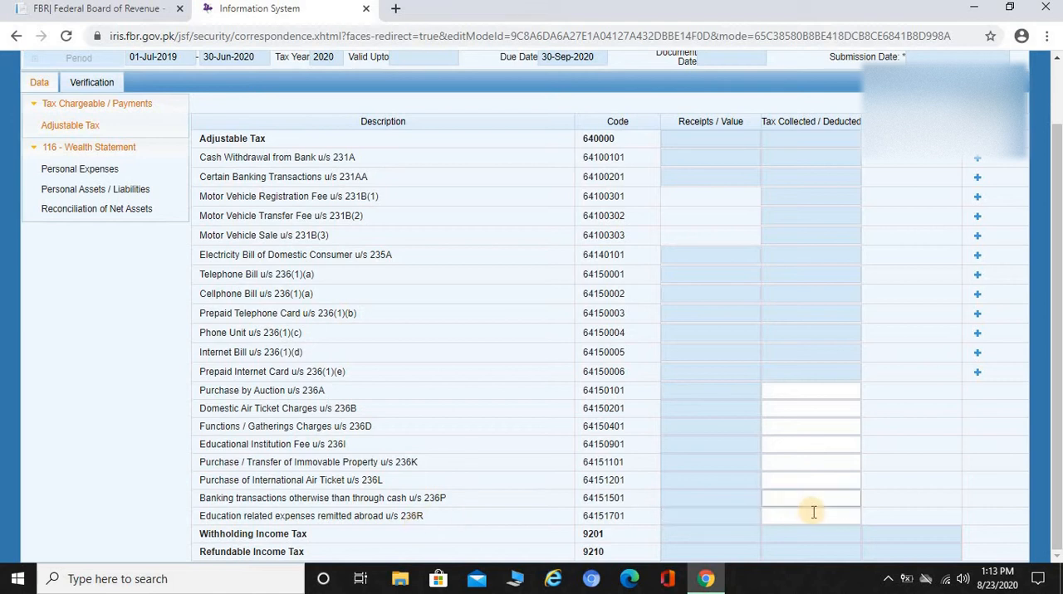
pyautogui.scroll(2, 473, 421)
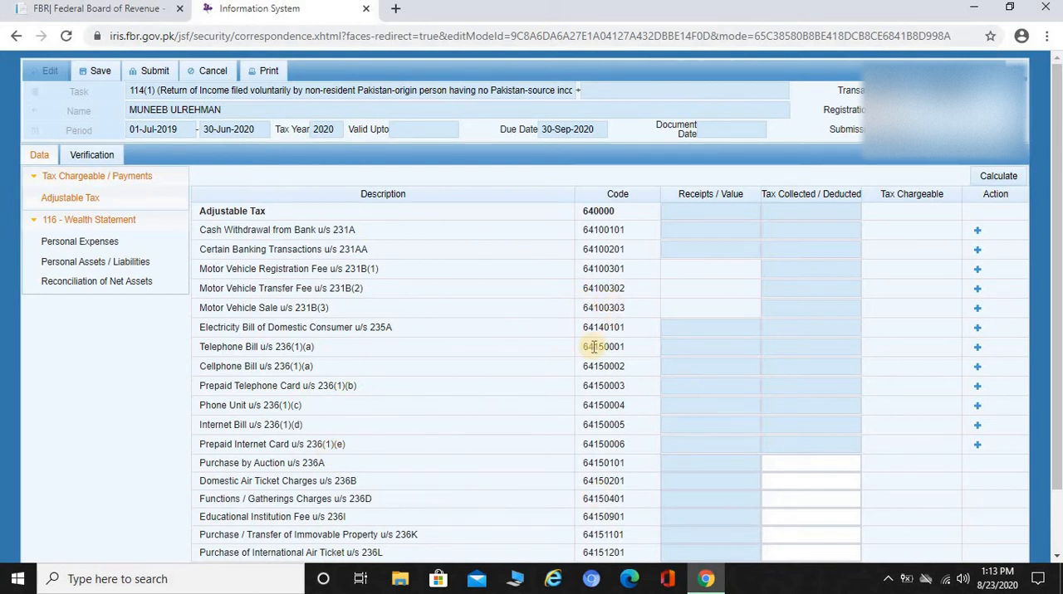
# Examine the Personal Expenses section of the Wealth Statement, from utilities to Other Personal / Household Expenses and Contribution in Expenses by Family Members.
pyautogui.click(66, 247)
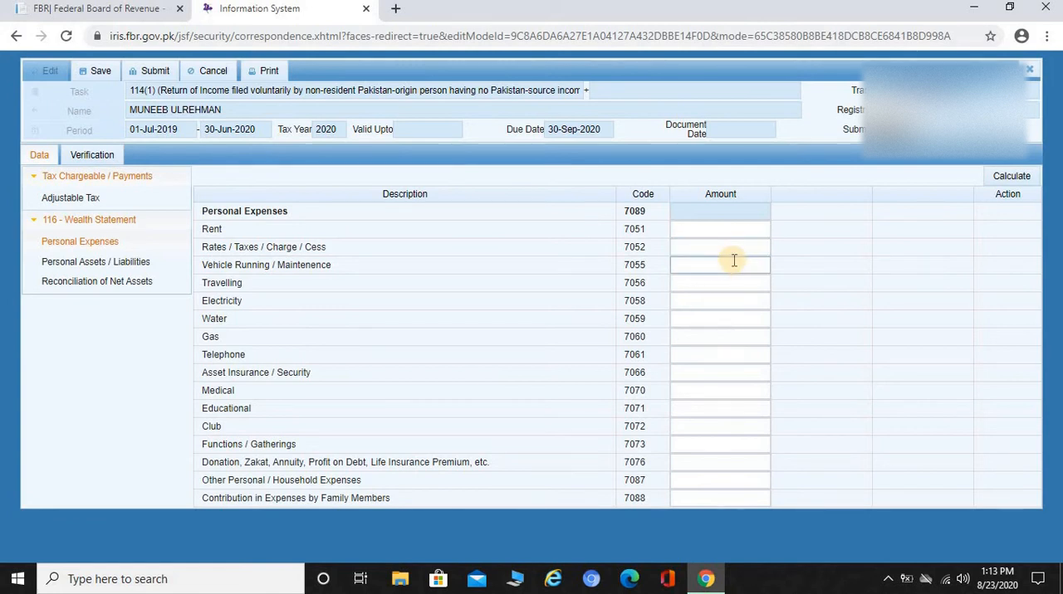
pyautogui.click(716, 301)
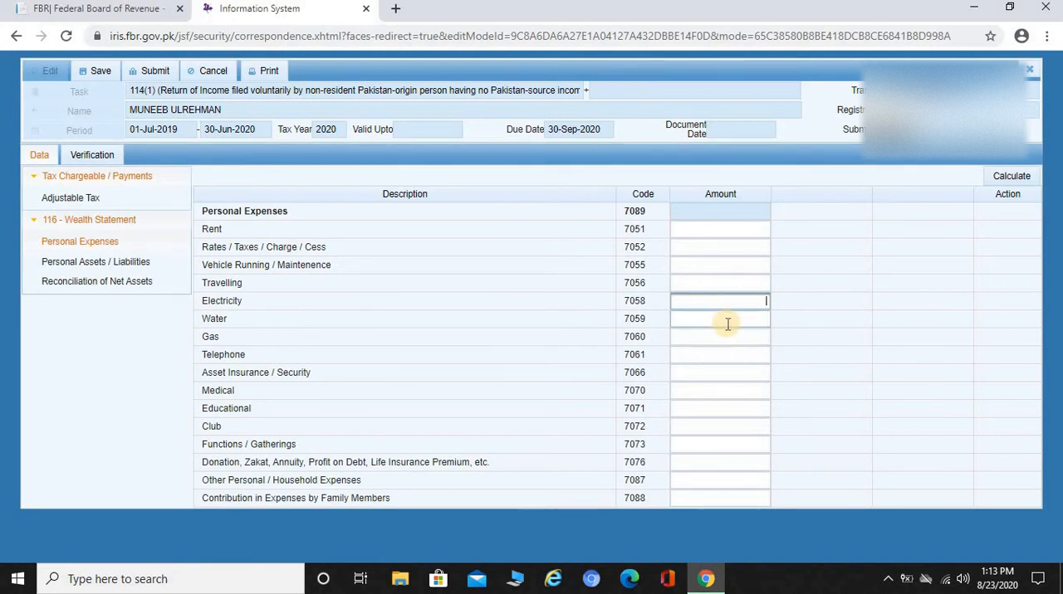
pyautogui.click(728, 323)
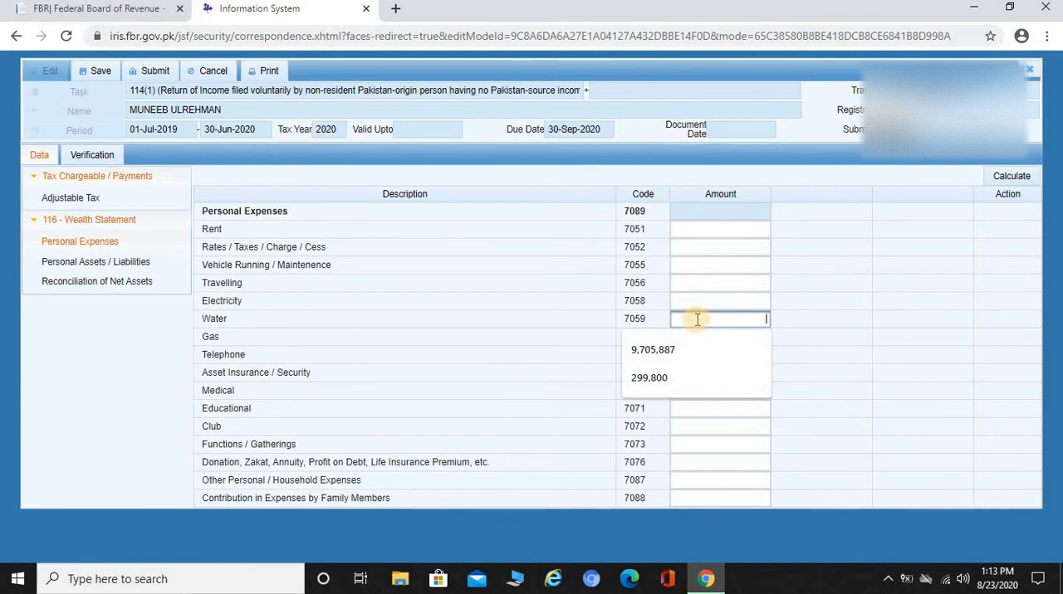
pyautogui.click(548, 336)
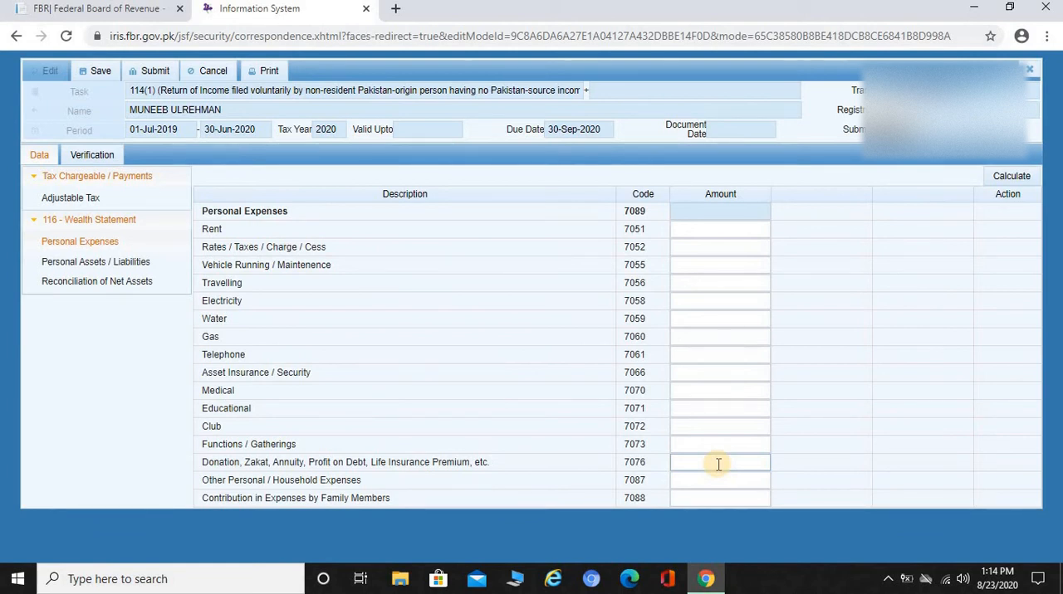
pyautogui.click(704, 498)
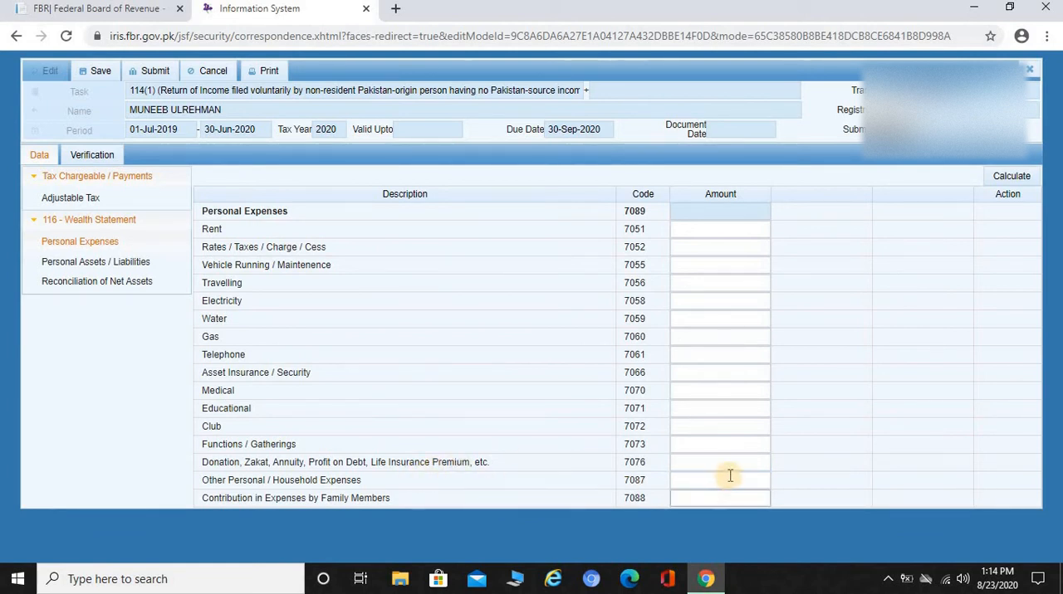
pyautogui.click(757, 483)
pyautogui.click(729, 277)
pyautogui.click(723, 484)
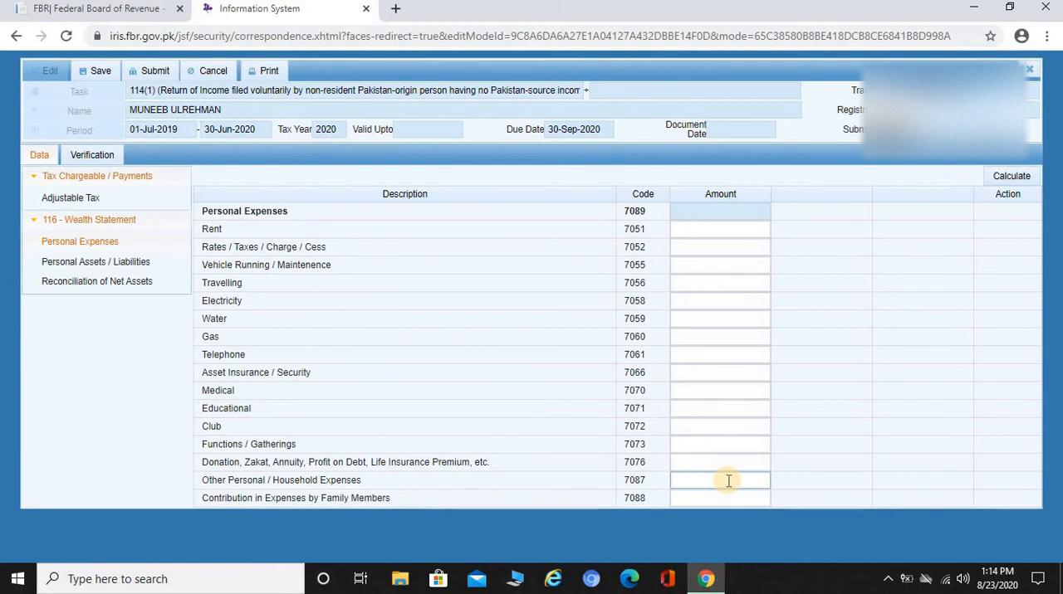
pyautogui.click(959, 452)
pyautogui.click(744, 500)
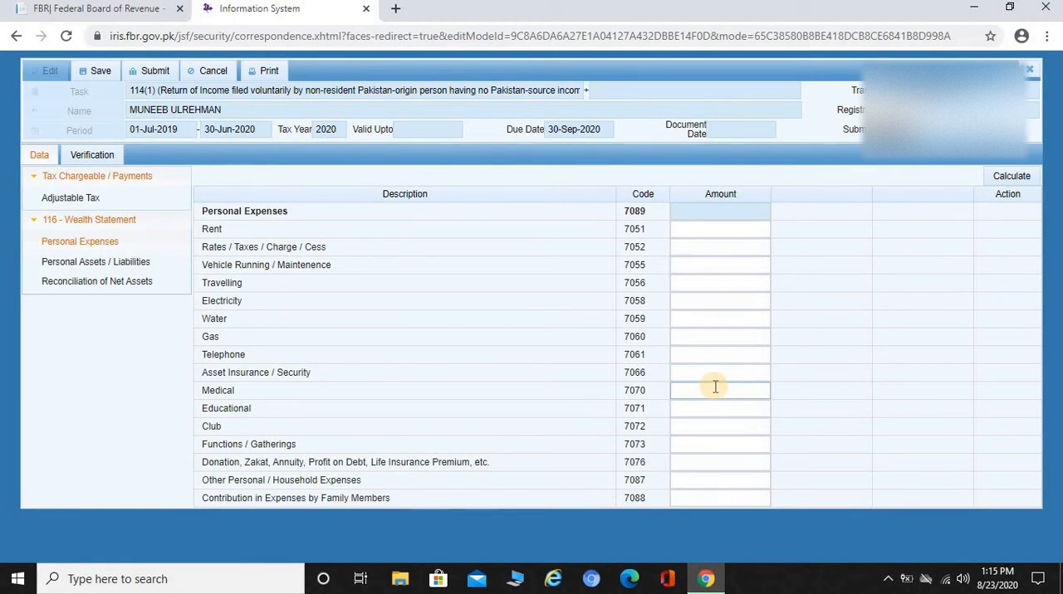
# Review the Personal Assets / Liabilities section and the Net Assets Previous Year amount field under Reconciliation of Net Assets.
pyautogui.click(107, 262)
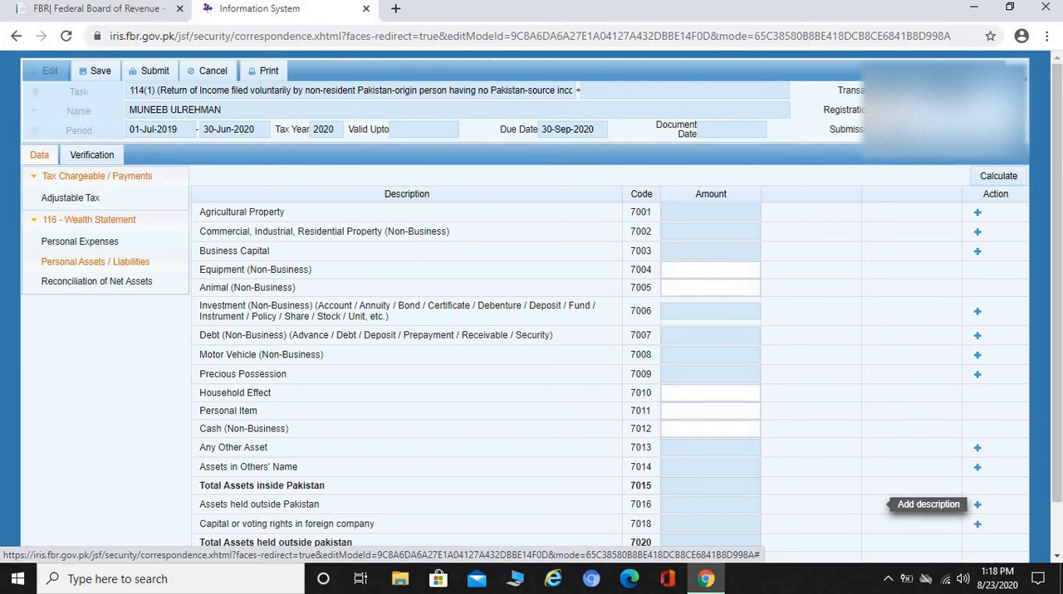
pyautogui.moveTo(1058, 345); pyautogui.dragTo(1058, 393)
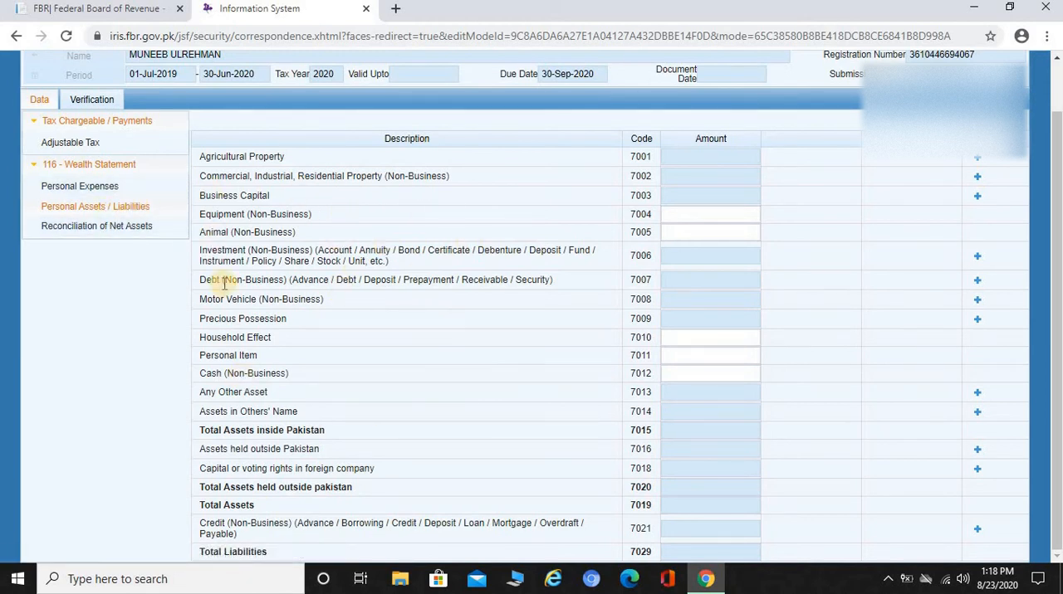
pyautogui.click(75, 228)
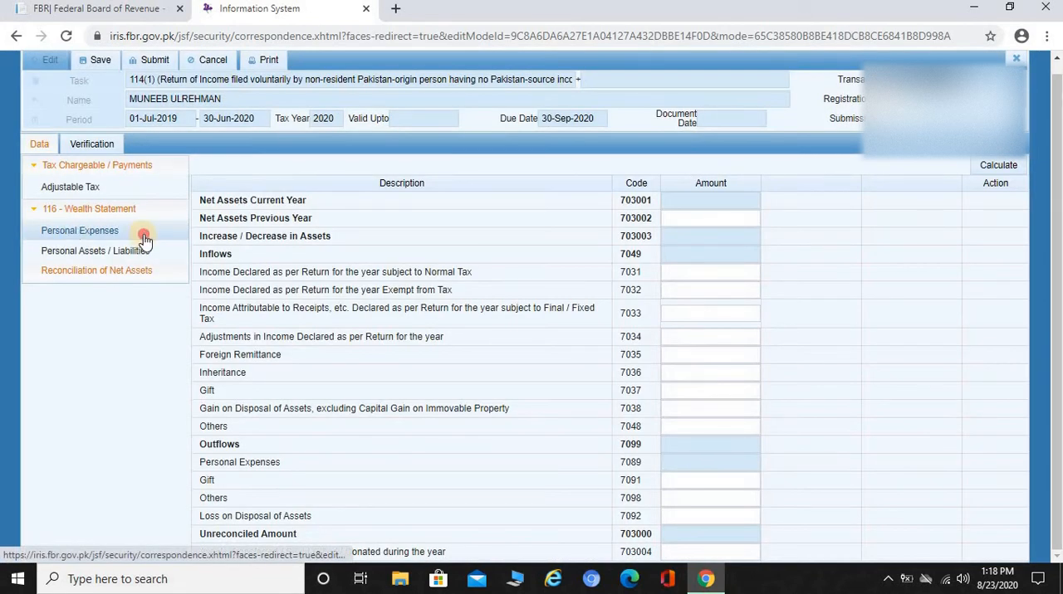
pyautogui.click(142, 230)
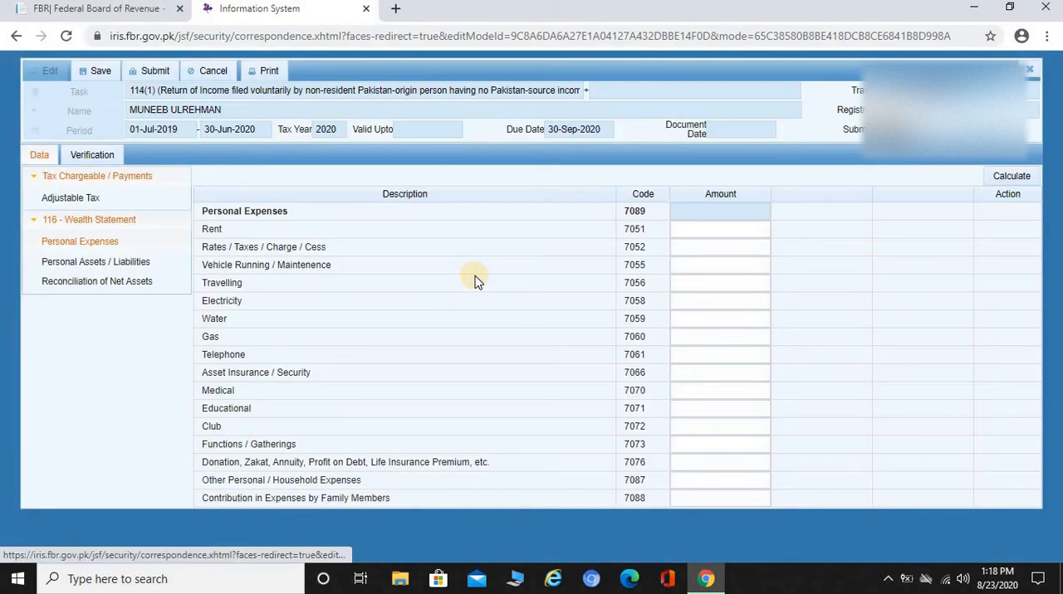
pyautogui.click(63, 286)
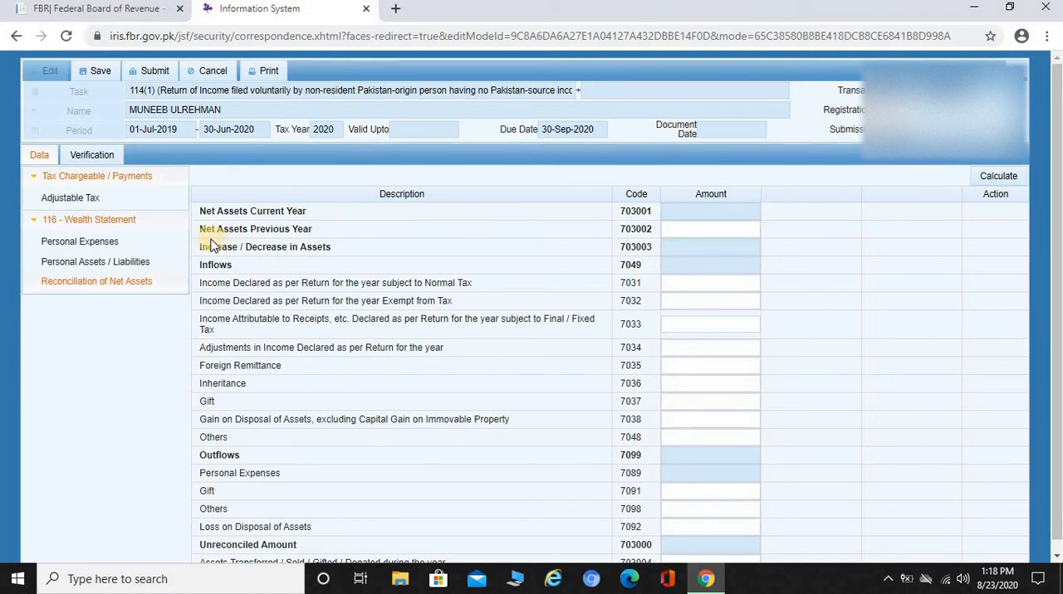
pyautogui.click(740, 229)
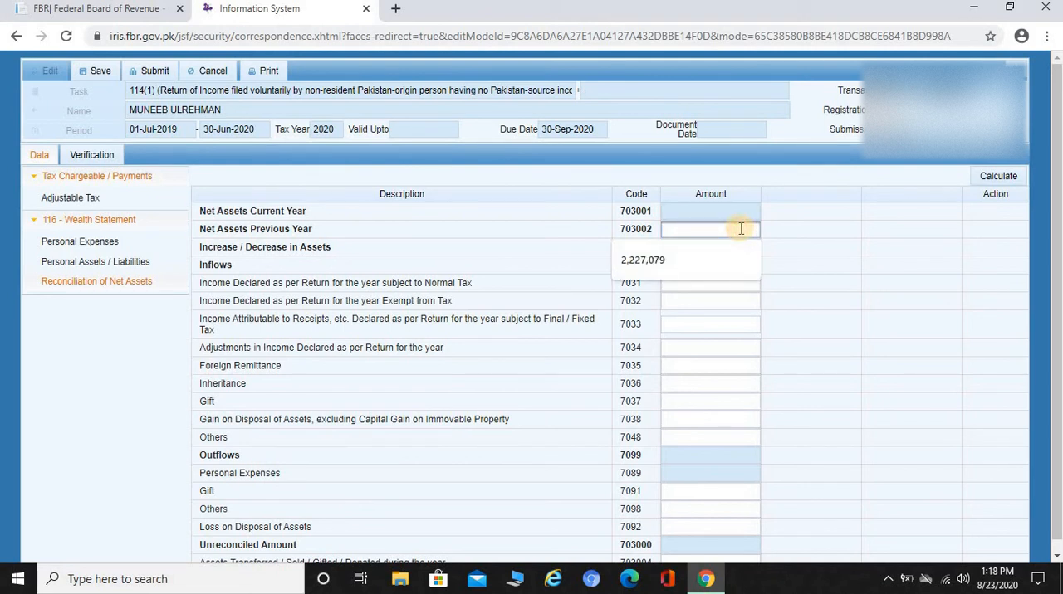
# Enter 1,500,000 as the Net Assets Previous Year amount, and replace it with 0.
pyautogui.write('1500000')
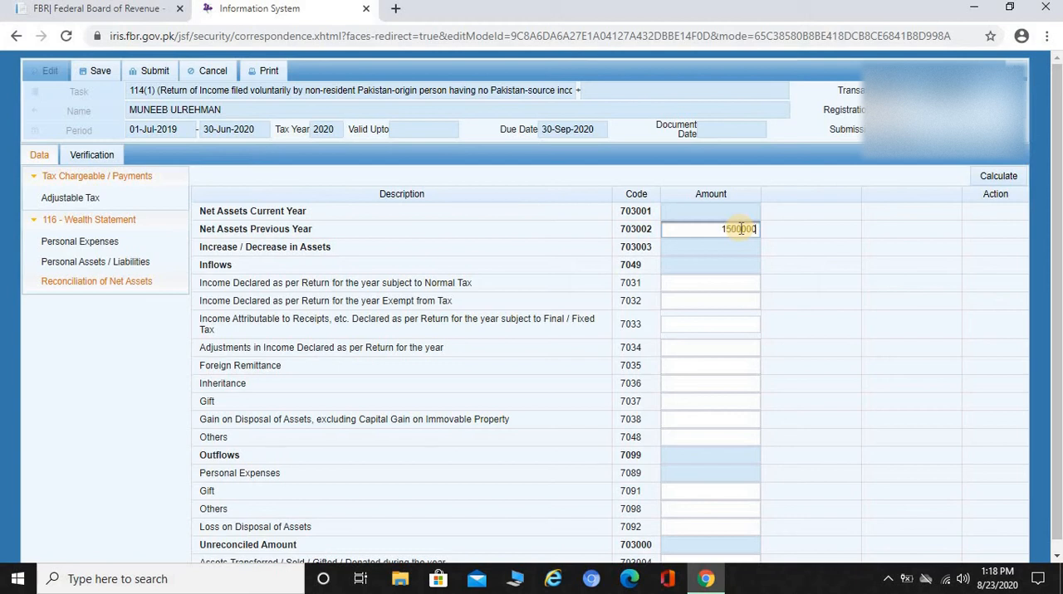
pyautogui.click(730, 282)
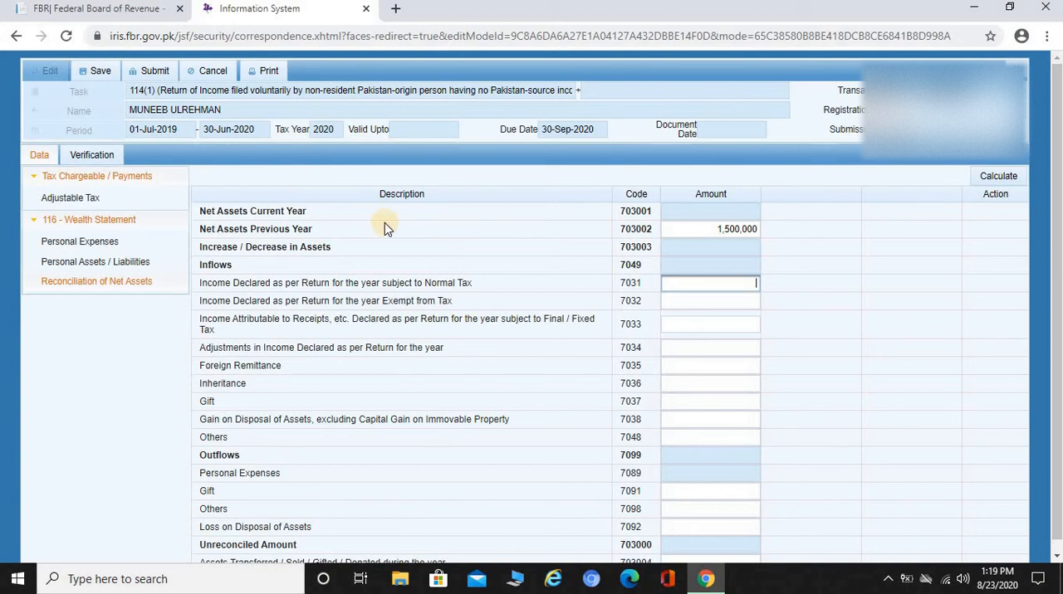
pyautogui.click(712, 232)
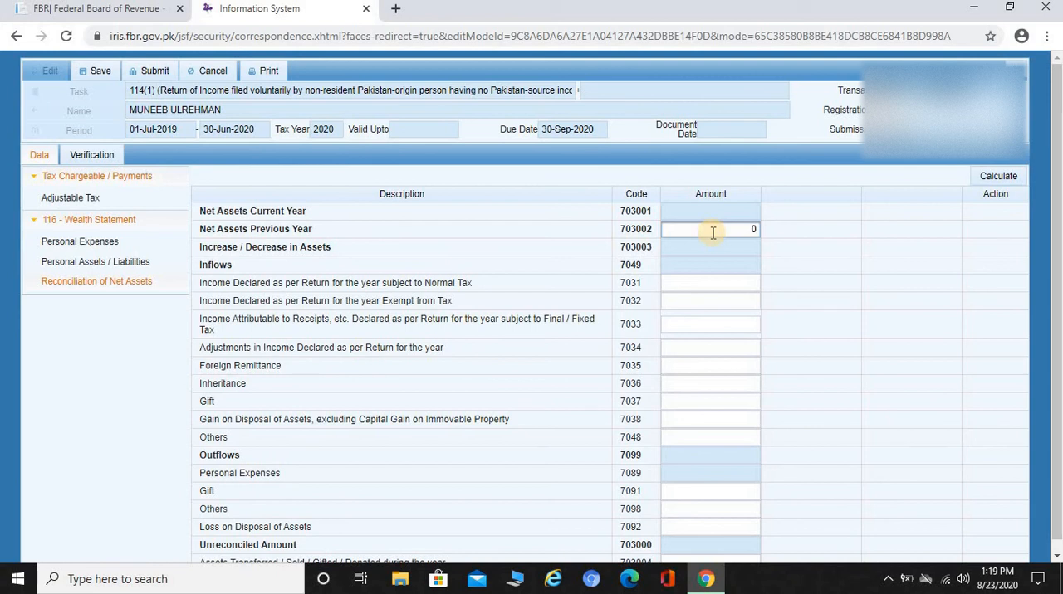
pyautogui.press('Tab')
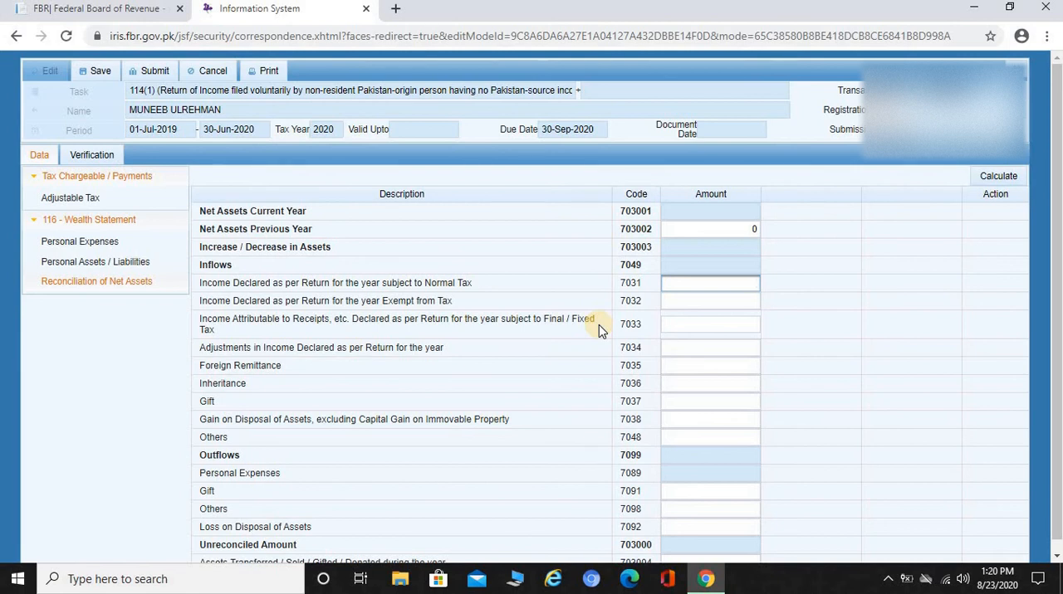
# Examine the Inflows amount fields, from income subject to Final / Fixed Tax through Foreign Remittance, Inheritance and Gift to Others, and the Calculate option.
pyautogui.click(736, 324)
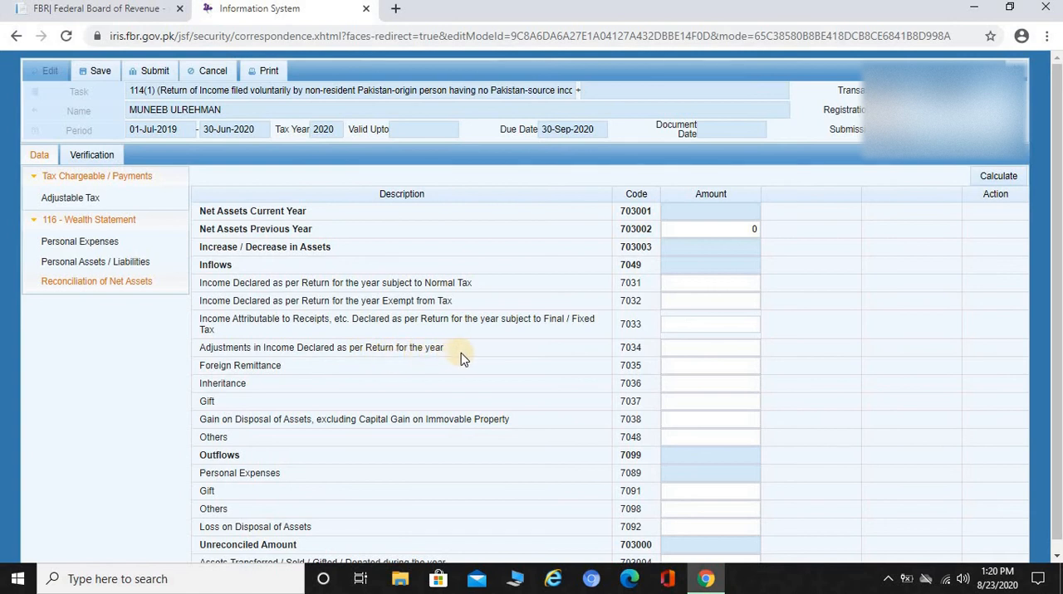
pyautogui.click(680, 347)
pyautogui.click(687, 364)
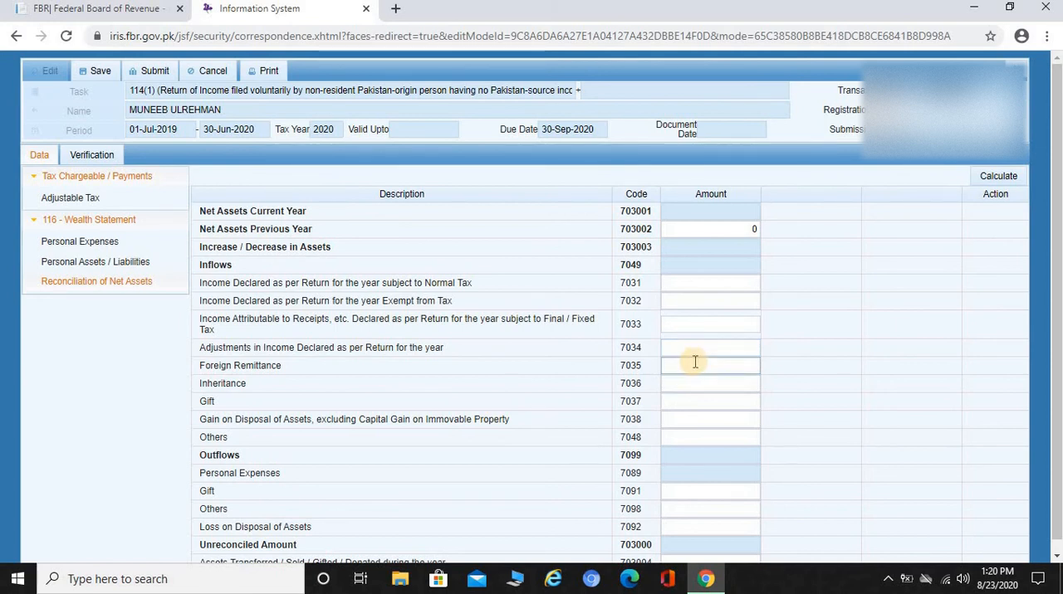
pyautogui.click(694, 362)
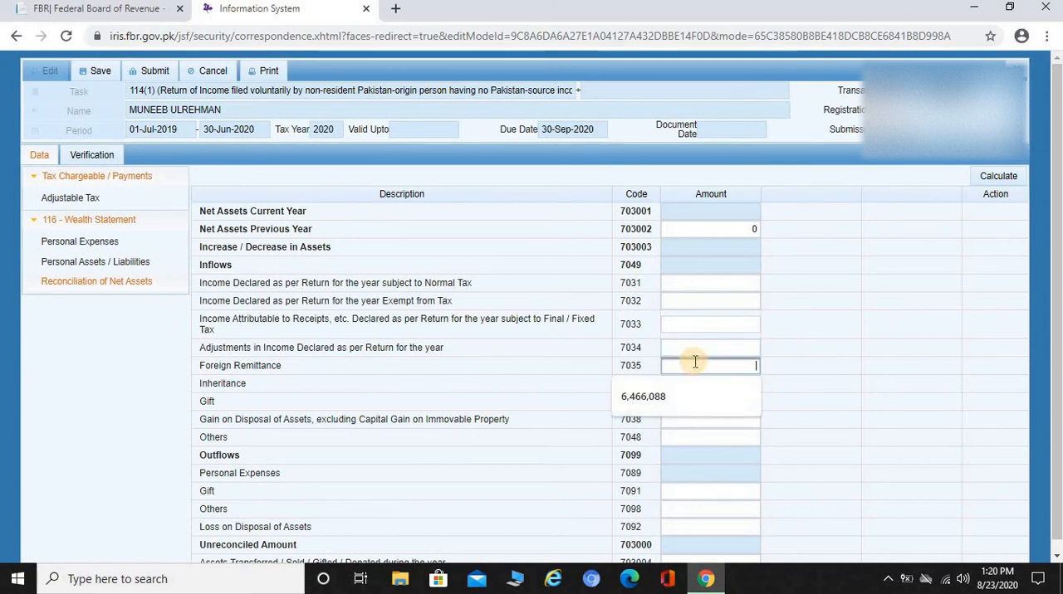
pyautogui.click(518, 379)
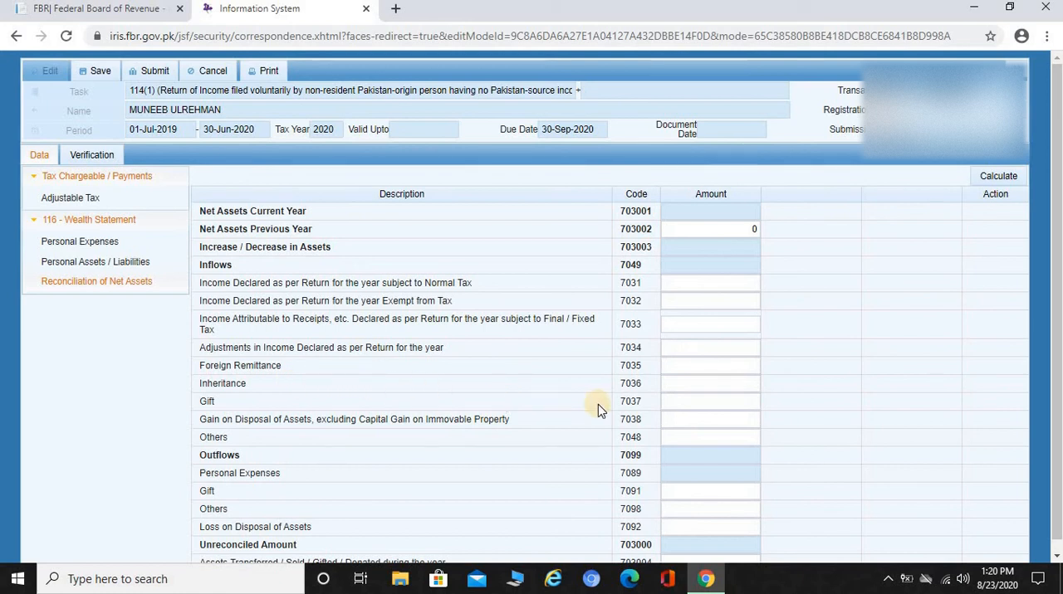
pyautogui.click(719, 386)
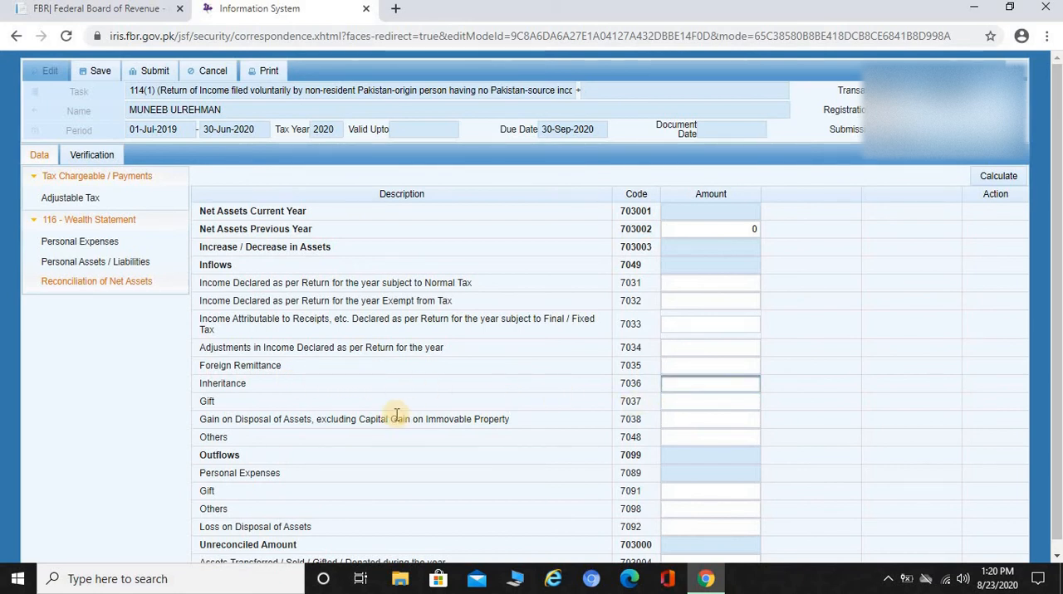
pyautogui.click(722, 404)
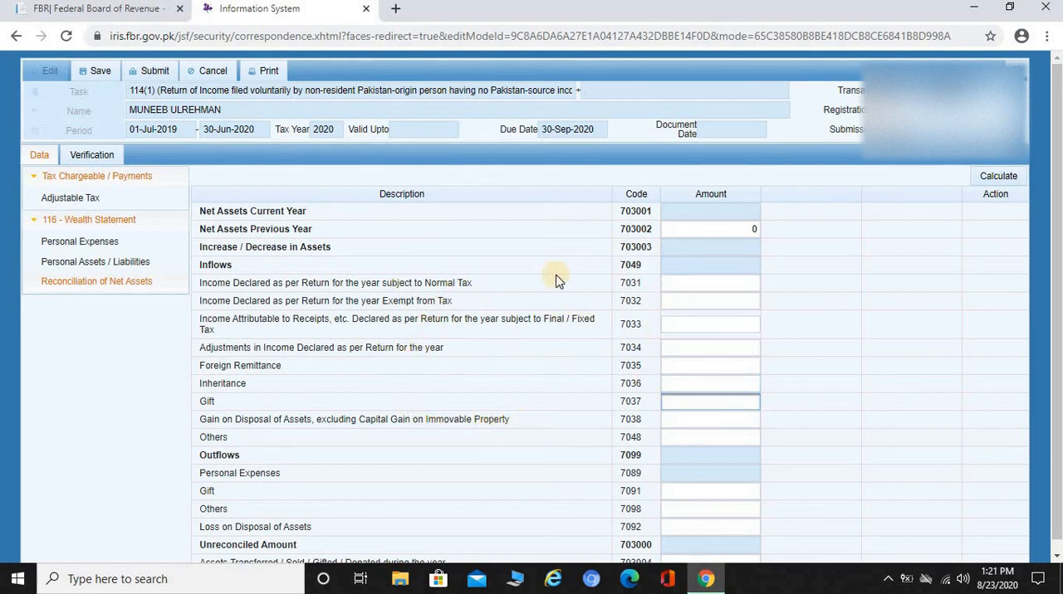
pyautogui.click(697, 441)
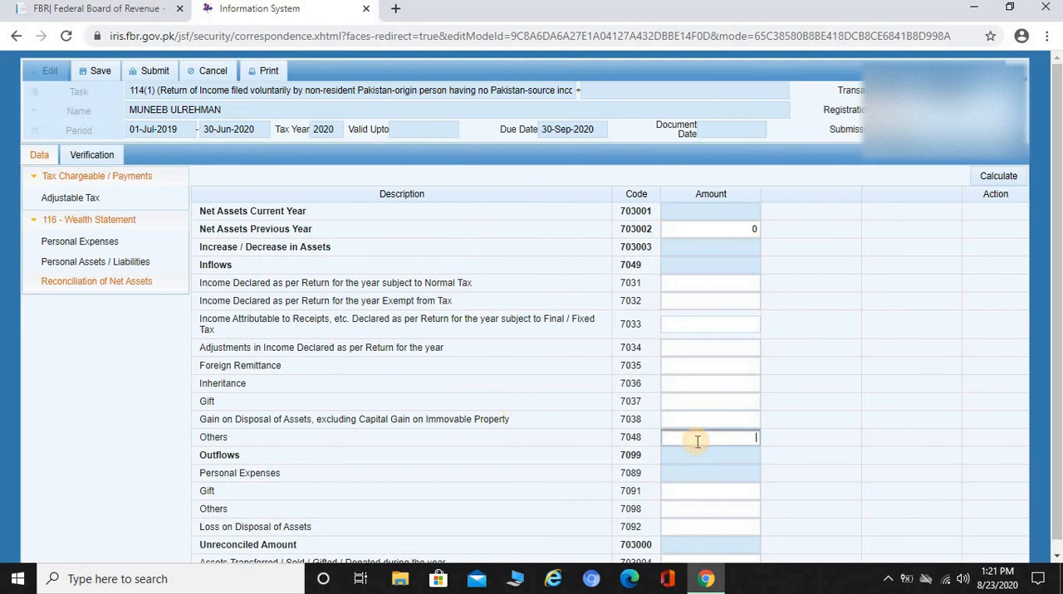
pyautogui.click(999, 176)
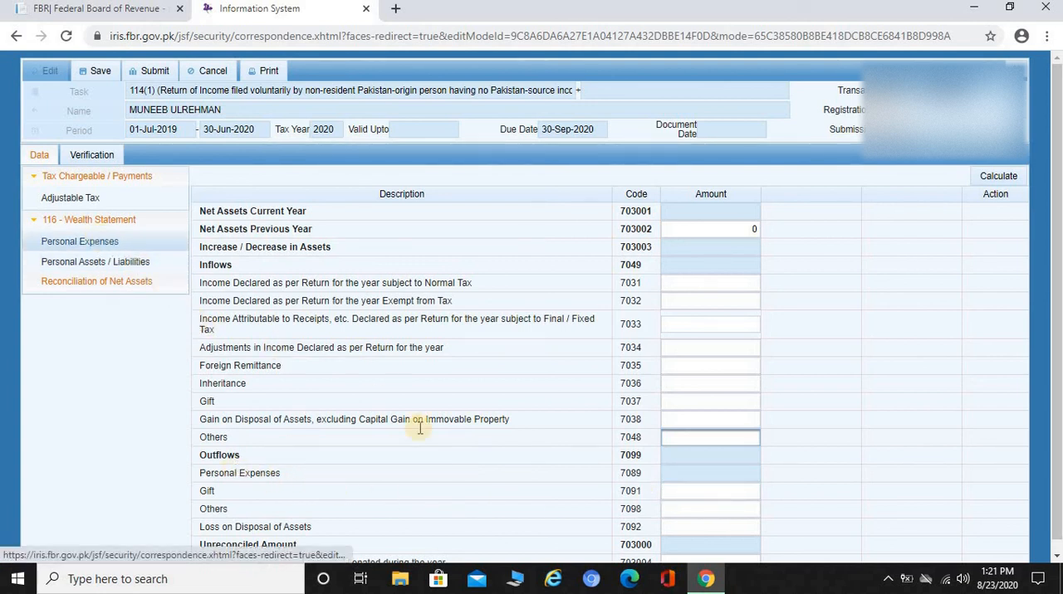
# Review the Outflows fields for Others and Loss on Disposal of Assets, and the Assets Transferred / Sold / Gifted / Donated row.
pyautogui.click(684, 512)
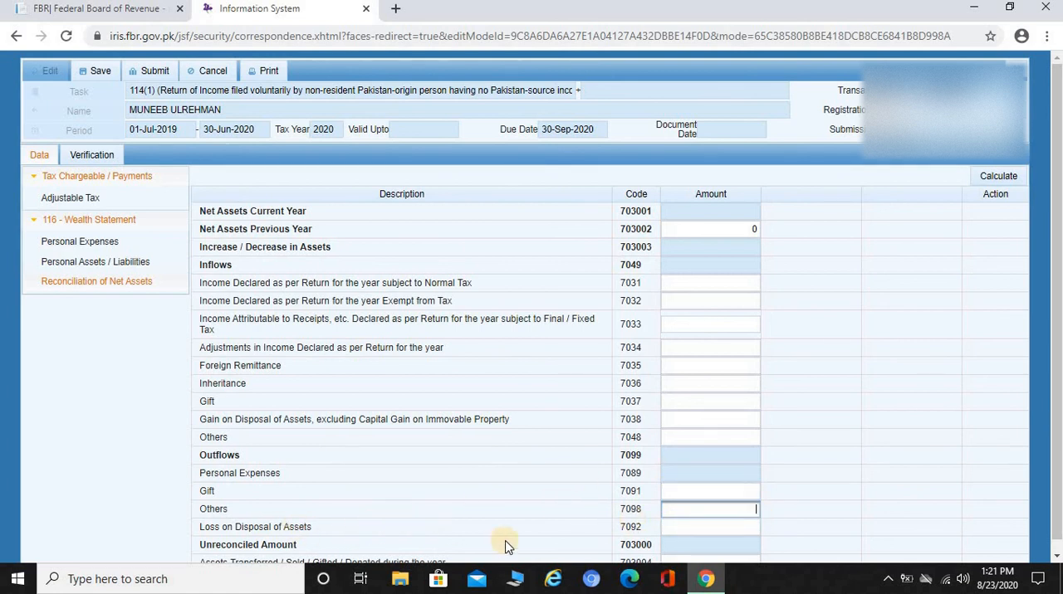
pyautogui.click(715, 527)
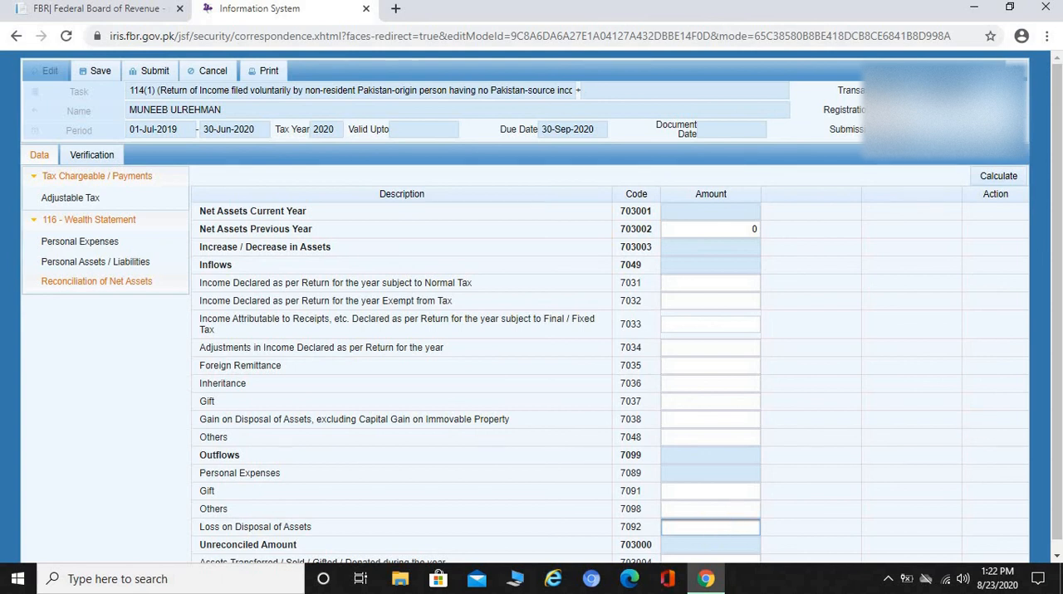
pyautogui.scroll(-1, 1056, 315)
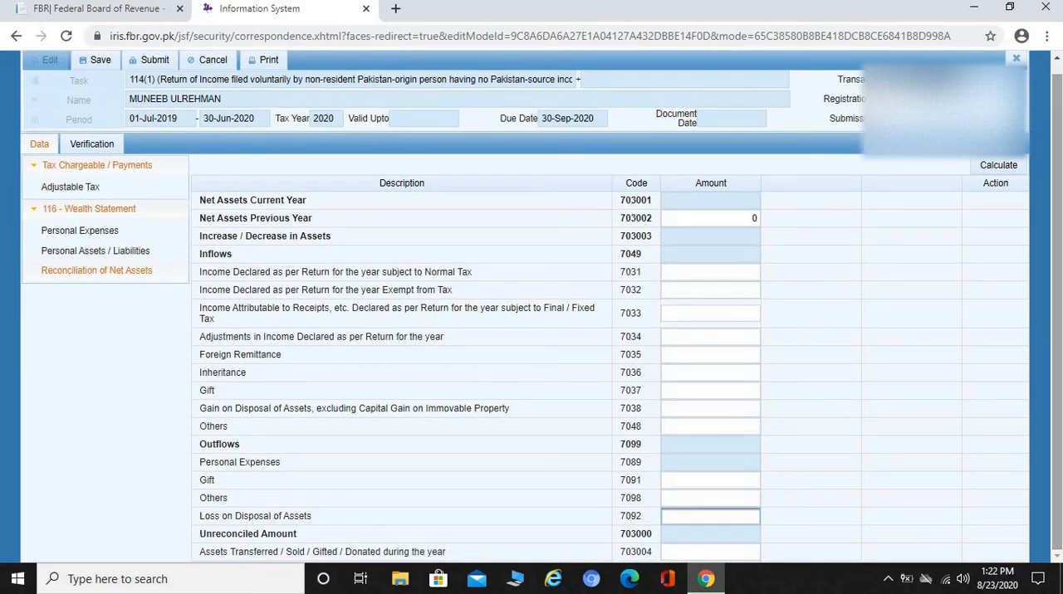
pyautogui.click(1061, 332)
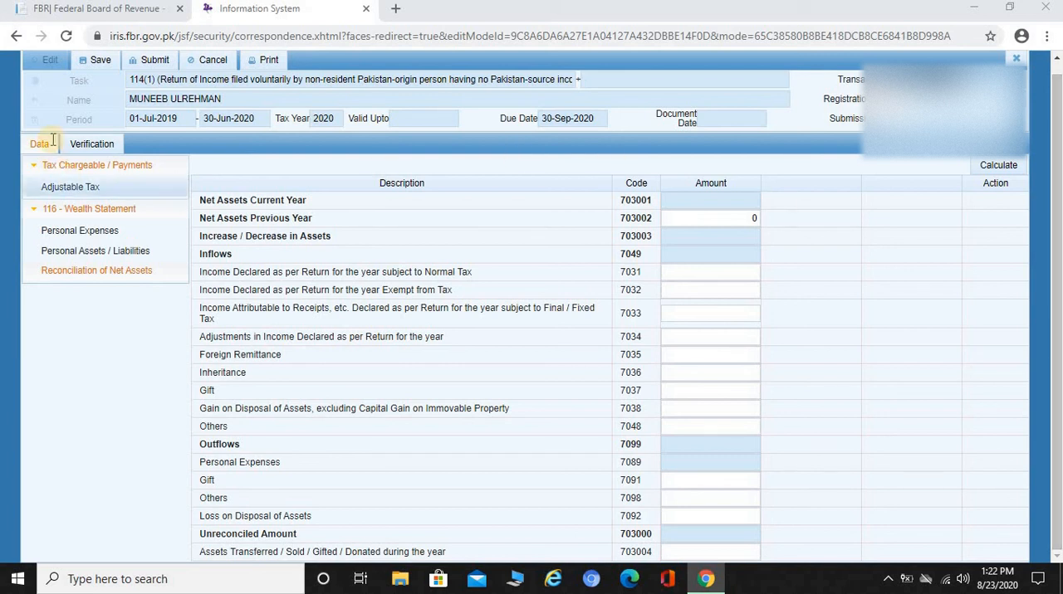
# Review the Verification declaration and its PIN field, and return to the return's data.
pyautogui.click(93, 146)
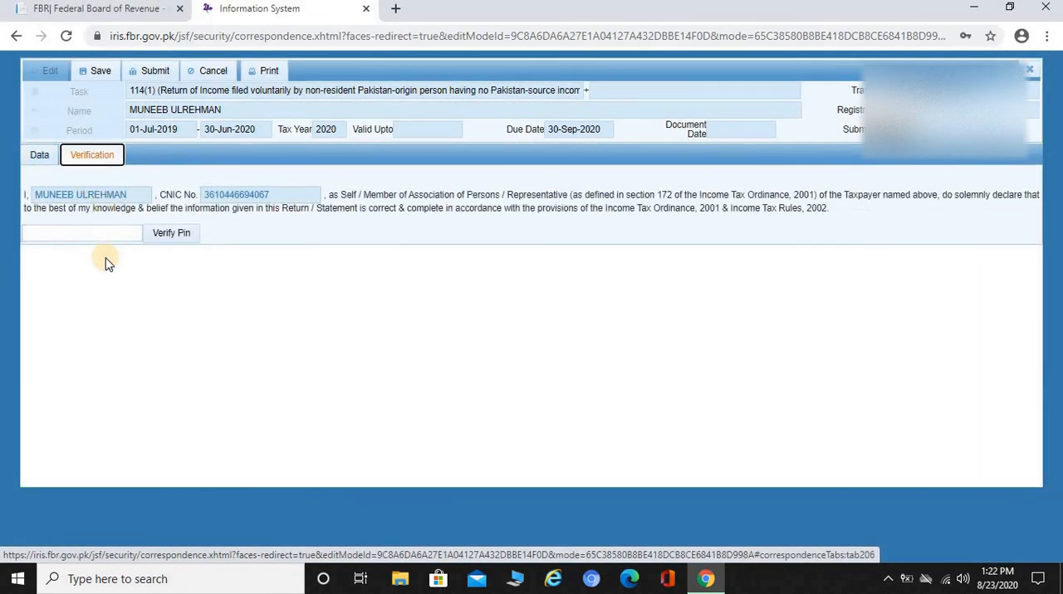
pyautogui.click(98, 234)
pyautogui.click(39, 155)
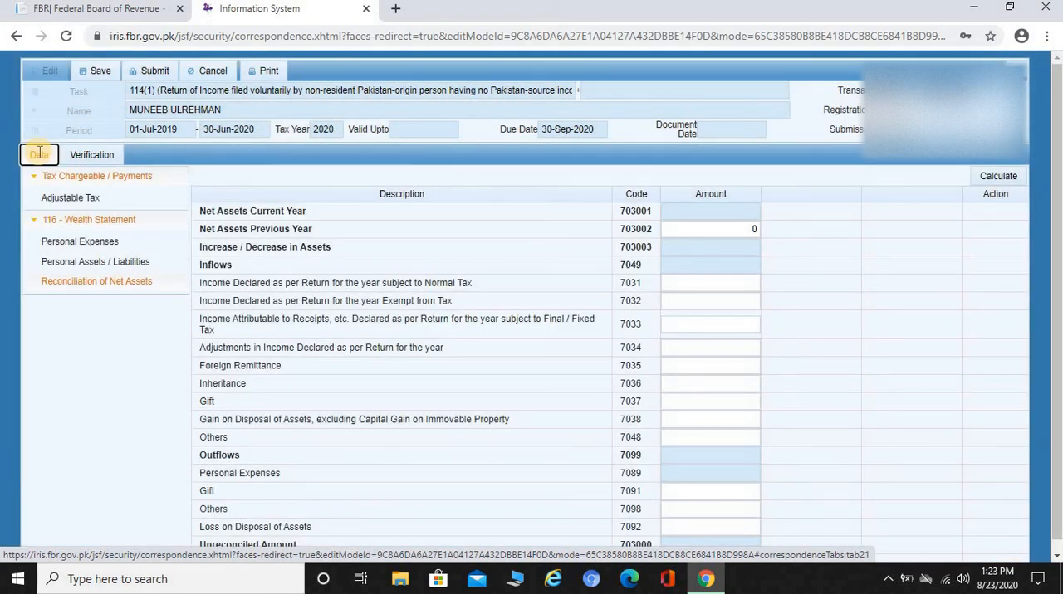